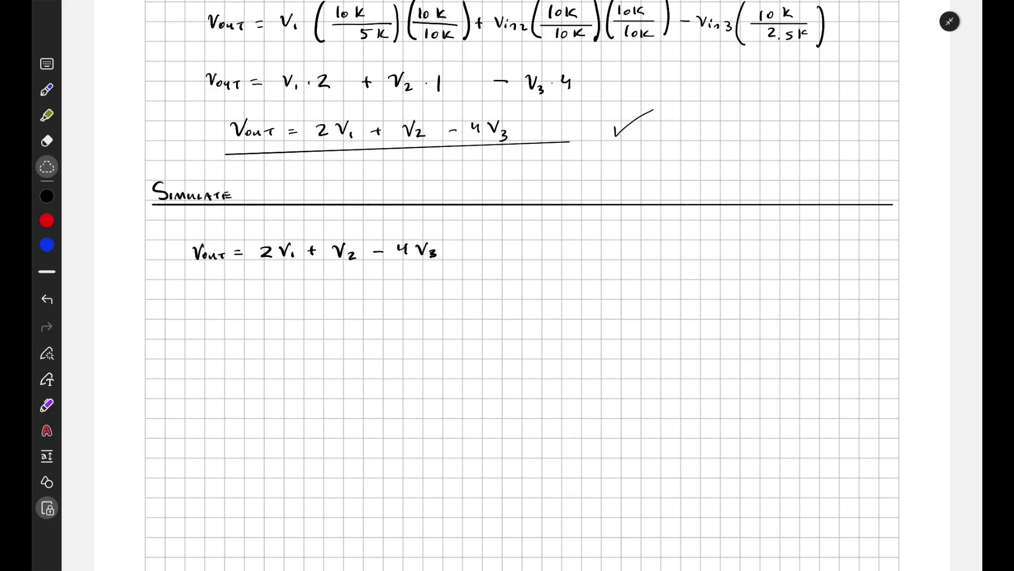
Step: Write the labels V1, V2 and V3 in red, stacked beside the Vout equation under the Simulate heading
click(47, 221)
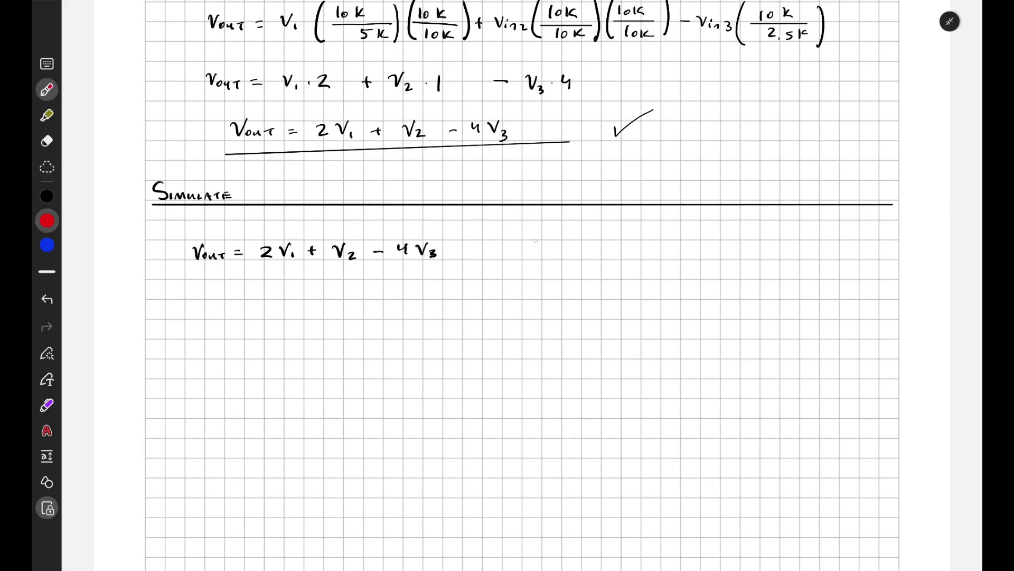
mouse_move(542, 239)
mouse_down()
mouse_move(561, 232)
mouse_move(546, 242)
mouse_move(556, 283)
mouse_up()
key(ctrl+z)
drag(538, 288, 546, 287)
drag(549, 291, 551, 303)
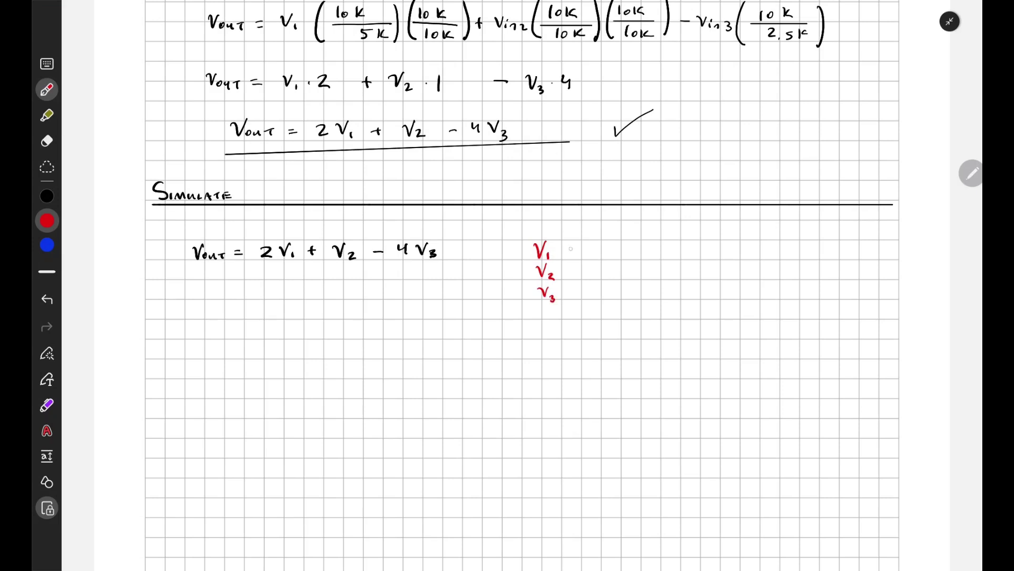
Step: Complete the red input list with V1 = 0.1 V, V2 = 0.2 V and V3 = 0.3 V
drag(567, 248, 575, 248)
drag(568, 252, 577, 267)
drag(570, 272, 576, 285)
drag(569, 290, 576, 290)
click(612, 256)
mouse_move(602, 249)
mouse_down()
mouse_move(620, 258)
mouse_move(601, 268)
mouse_move(625, 276)
mouse_up()
click(607, 275)
mouse_move(641, 246)
mouse_down()
mouse_move(646, 257)
mouse_move(652, 244)
mouse_up()
mouse_move(639, 266)
mouse_down()
mouse_move(644, 278)
mouse_move(651, 266)
mouse_up()
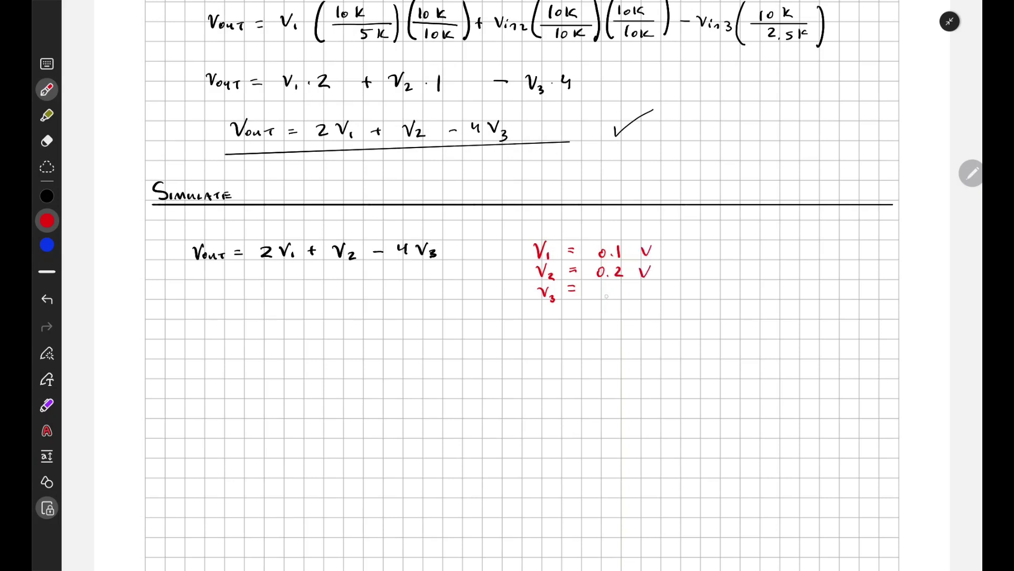
click(607, 297)
drag(601, 288, 643, 298)
drag(644, 298, 647, 287)
Step: Handwrite the red substitution line Vout = 2(0.1) + (0.2) - 4(0.3) beneath the black Vout equation
drag(198, 284, 226, 294)
drag(225, 292, 252, 288)
drag(244, 294, 281, 299)
drag(291, 288, 304, 297)
click(300, 295)
mouse_move(311, 280)
mouse_down()
mouse_move(313, 301)
mouse_move(336, 291)
mouse_up()
mouse_move(332, 287)
mouse_down()
mouse_move(331, 298)
mouse_move(357, 286)
mouse_move(376, 297)
mouse_up()
click(368, 295)
mouse_move(378, 283)
mouse_down()
mouse_move(380, 300)
mouse_move(429, 292)
mouse_up()
drag(426, 285, 426, 298)
mouse_move(439, 281)
mouse_down()
mouse_move(438, 300)
mouse_move(448, 289)
mouse_move(474, 302)
mouse_up()
click(457, 296)
Step: Write the simplified red line Vout = 0.2 + 0.2 - 1.2 below the substitution
mouse_move(214, 323)
mouse_down()
mouse_move(233, 321)
mouse_move(233, 331)
mouse_up()
drag(238, 330, 257, 329)
drag(253, 330, 254, 337)
drag(268, 329, 351, 336)
click(313, 334)
drag(361, 325, 452, 335)
click(366, 333)
click(435, 334)
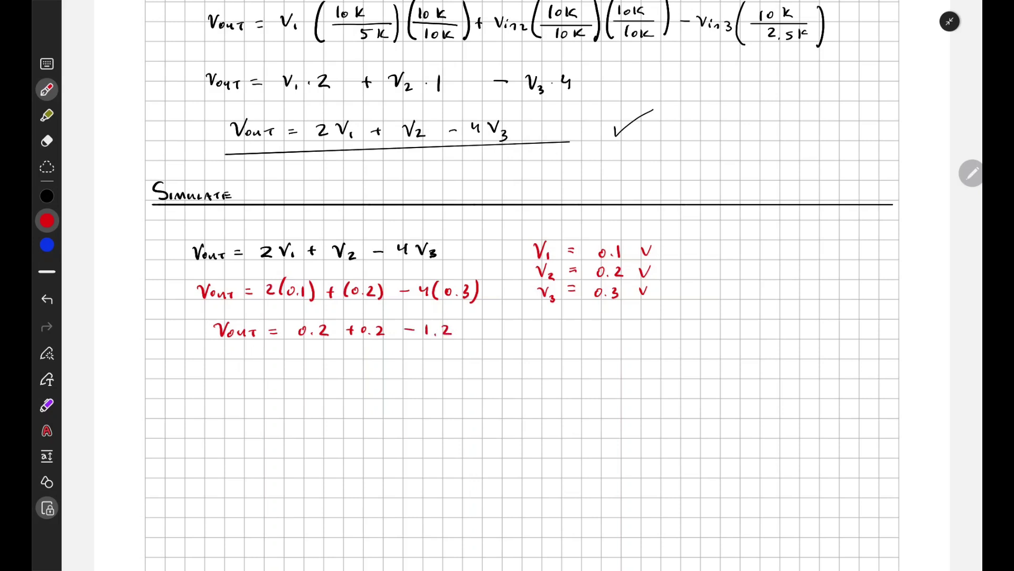
Step: Write the red result Vout = -0.8 below the simplified line and underline it
drag(237, 363, 249, 363)
drag(256, 372, 284, 370)
drag(277, 371, 307, 369)
drag(298, 376, 361, 369)
drag(371, 375, 387, 367)
drag(226, 381, 408, 380)
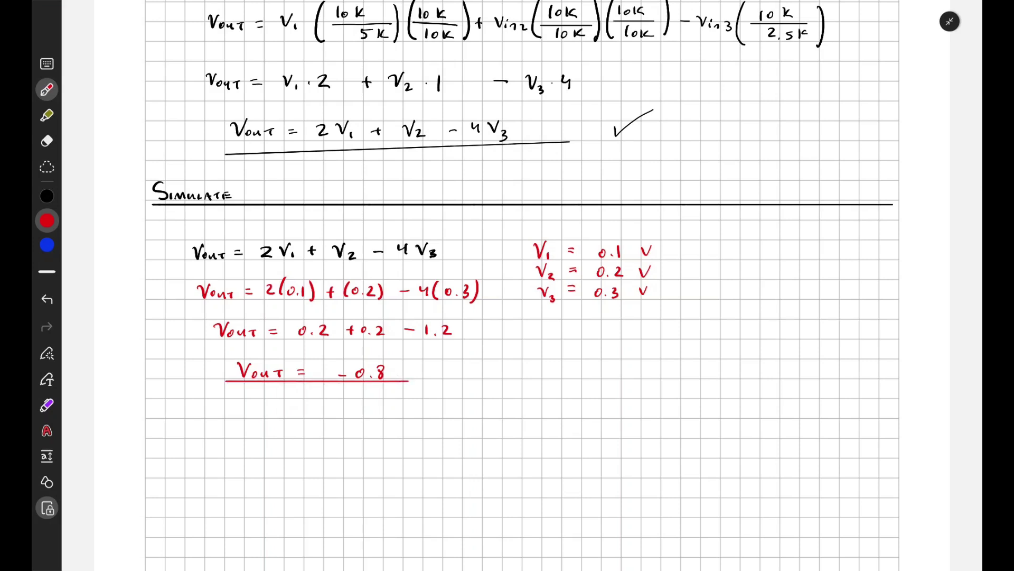
Step: List a second input set in blue below the red list: V1 = 0.1 V, V2 = 0.2 V, V3 = -0.3 V
click(47, 245)
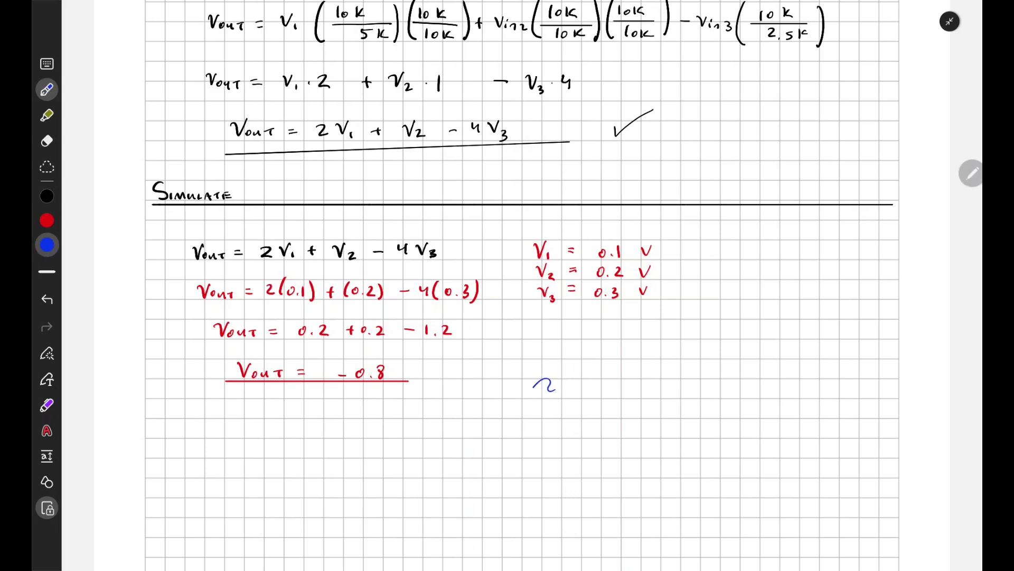
drag(528, 385, 561, 395)
mouse_move(532, 408)
mouse_down()
mouse_move(553, 417)
mouse_move(541, 425)
mouse_move(550, 440)
mouse_move(571, 415)
mouse_up()
drag(564, 426, 574, 432)
click(602, 394)
mouse_move(595, 387)
mouse_down()
mouse_move(610, 397)
mouse_move(638, 384)
mouse_move(597, 415)
mouse_move(639, 402)
mouse_up()
click(606, 414)
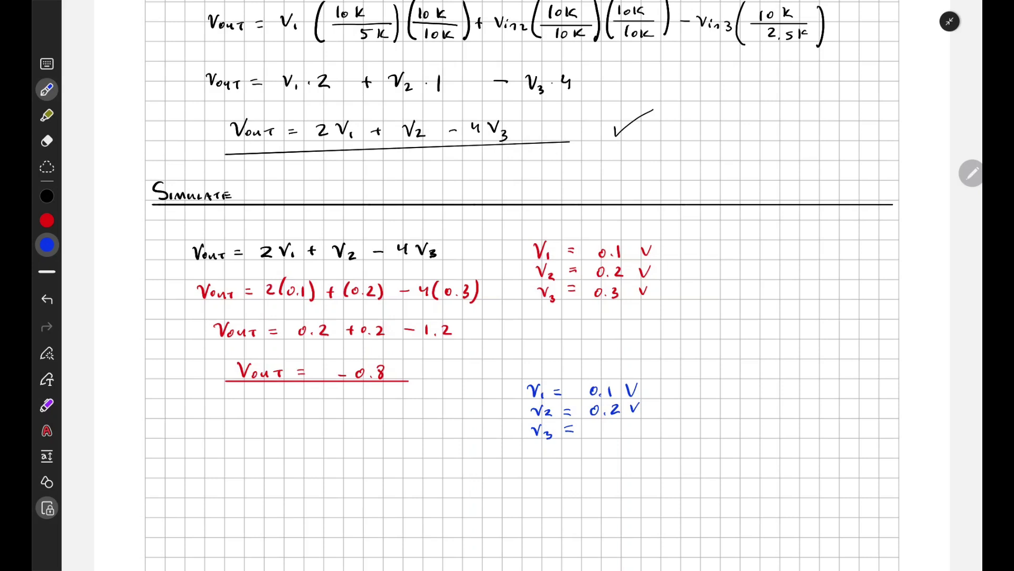
drag(588, 430, 597, 430)
mouse_move(605, 426)
mouse_down()
mouse_move(622, 435)
mouse_move(649, 422)
mouse_up()
click(610, 434)
Step: Handwrite the blue substitution line Vout = 0.2 + 0.2 - 4(-0.3) beneath the underlined red result
mouse_move(414, 232)
mouse_down()
mouse_move(449, 249)
mouse_move(398, 236)
mouse_up()
drag(194, 422, 238, 436)
drag(244, 430, 252, 429)
drag(244, 434, 252, 433)
click(289, 432)
drag(281, 422, 305, 429)
drag(300, 423, 332, 434)
drag(348, 425, 349, 426)
click(355, 432)
drag(363, 425, 396, 431)
drag(411, 424, 416, 436)
mouse_move(433, 416)
mouse_down()
mouse_move(429, 441)
mouse_move(447, 427)
mouse_move(462, 436)
mouse_up()
click(454, 434)
drag(468, 421, 469, 441)
Step: Write the simplified blue line Vout = 0.4 + 1.2 below the blue substitution
mouse_move(218, 460)
mouse_down()
mouse_move(224, 474)
mouse_move(231, 460)
mouse_up()
drag(236, 468, 245, 473)
mouse_move(249, 466)
mouse_down()
mouse_move(250, 475)
mouse_move(257, 465)
mouse_up()
drag(269, 468, 276, 466)
click(290, 470)
drag(269, 473, 385, 473)
click(313, 473)
click(395, 473)
drag(402, 465, 410, 474)
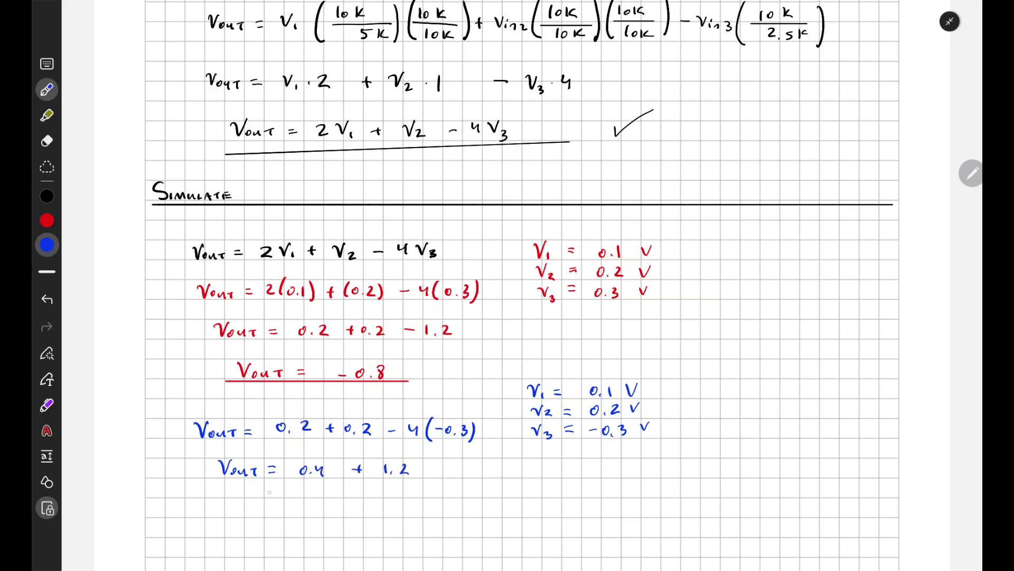
Step: Write the final Vout result in blue below the simplified line and underline it
mouse_move(266, 485)
mouse_down()
mouse_move(272, 494)
mouse_move(280, 482)
mouse_up()
drag(280, 491, 306, 491)
drag(301, 491, 302, 495)
drag(312, 491, 339, 496)
drag(344, 492, 343, 495)
drag(359, 485, 355, 491)
drag(253, 500, 395, 499)
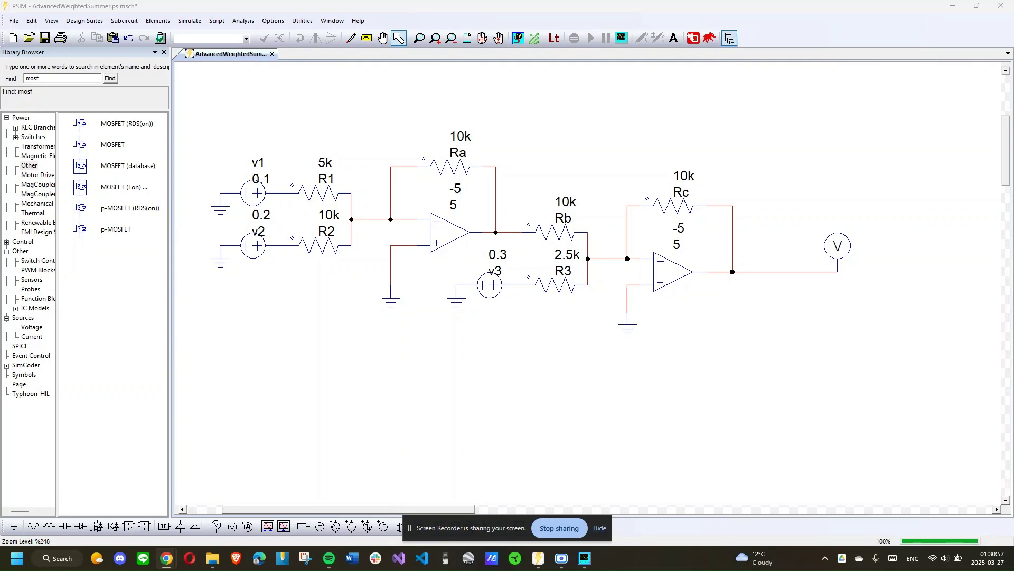
Step: Switch to the PSIM schematic and inspect the Vs+ and Vs- supply voltages of both op amps
click(21, 10)
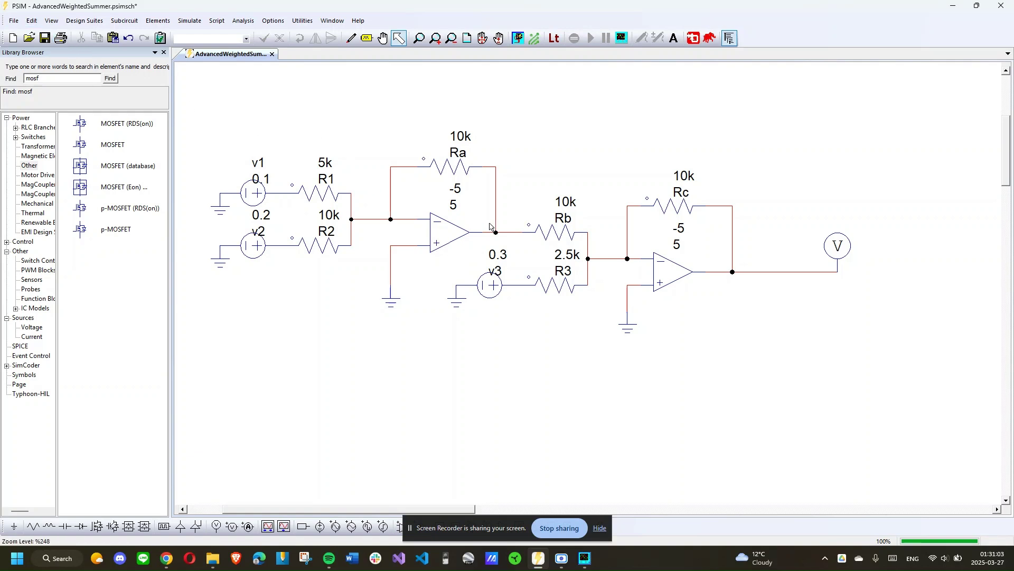
double_click(453, 236)
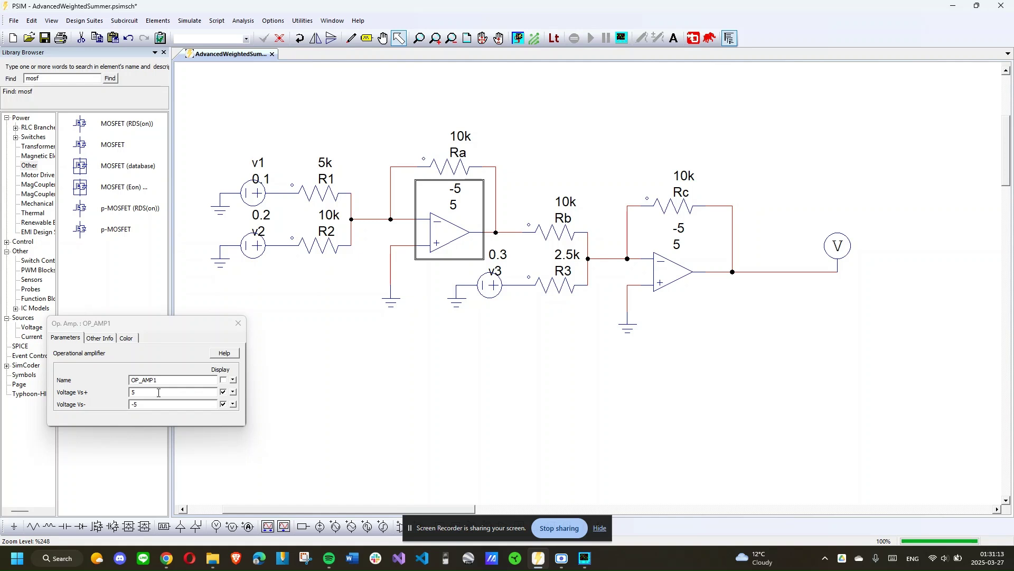
double_click(131, 393)
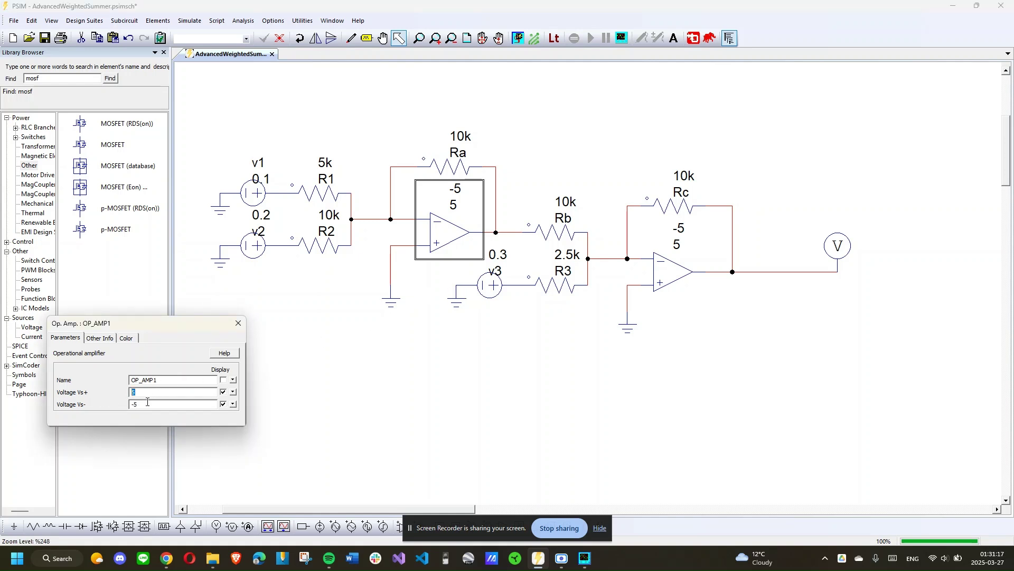
double_click(140, 403)
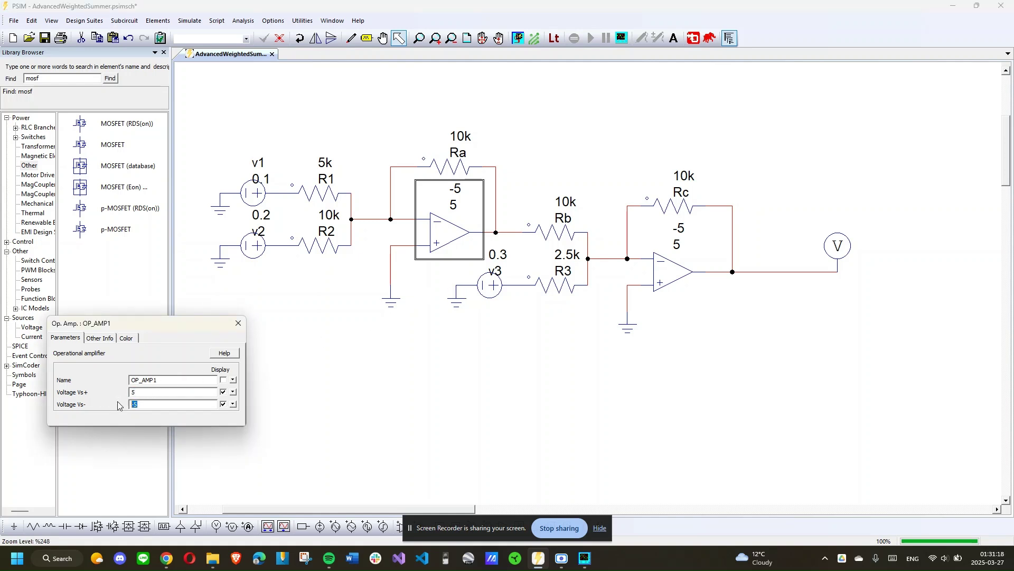
click(241, 328)
double_click(680, 281)
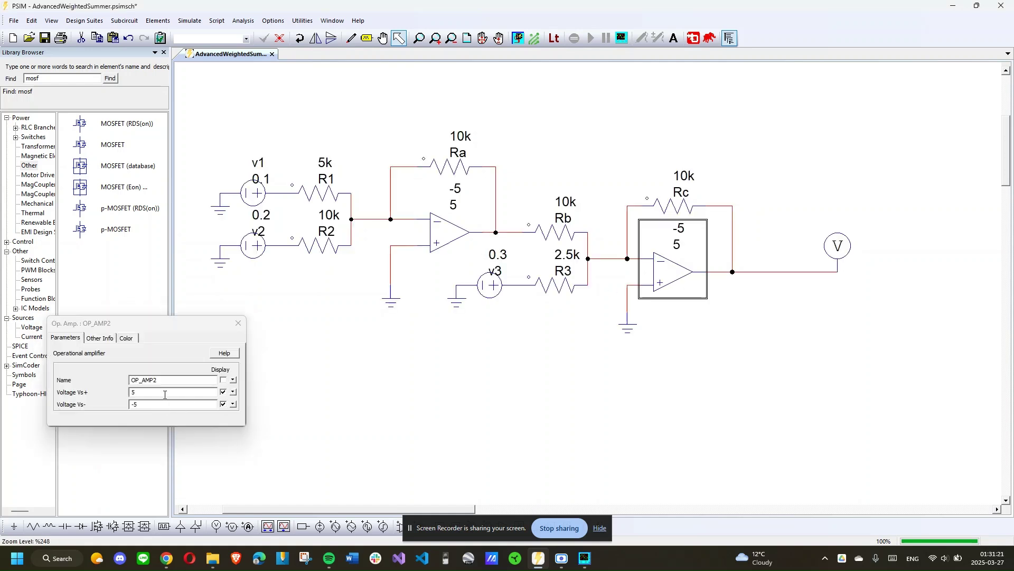
click(239, 324)
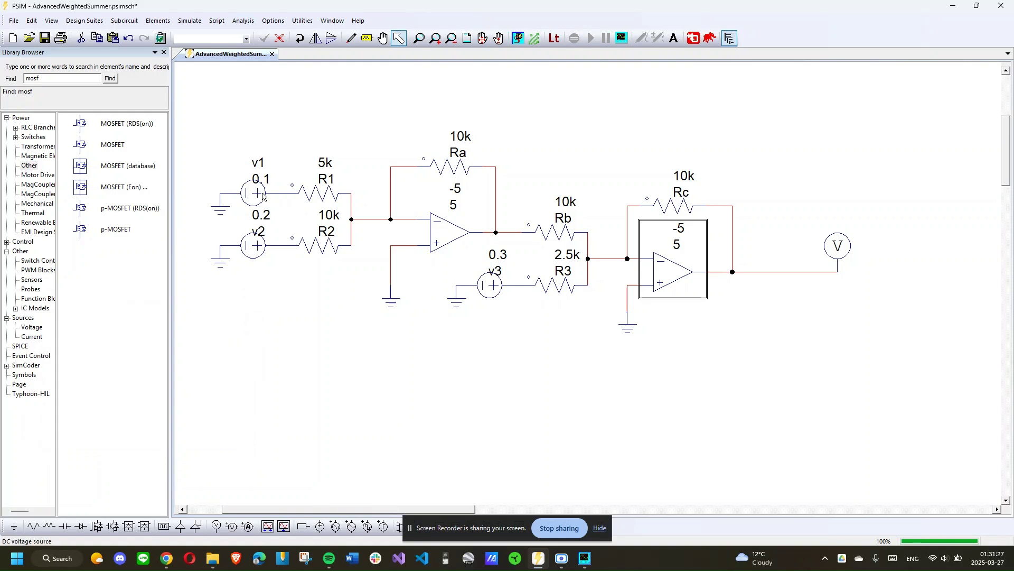
Step: Inspect the parameters of the DC voltage sources v2 and v3
double_click(256, 246)
click(238, 323)
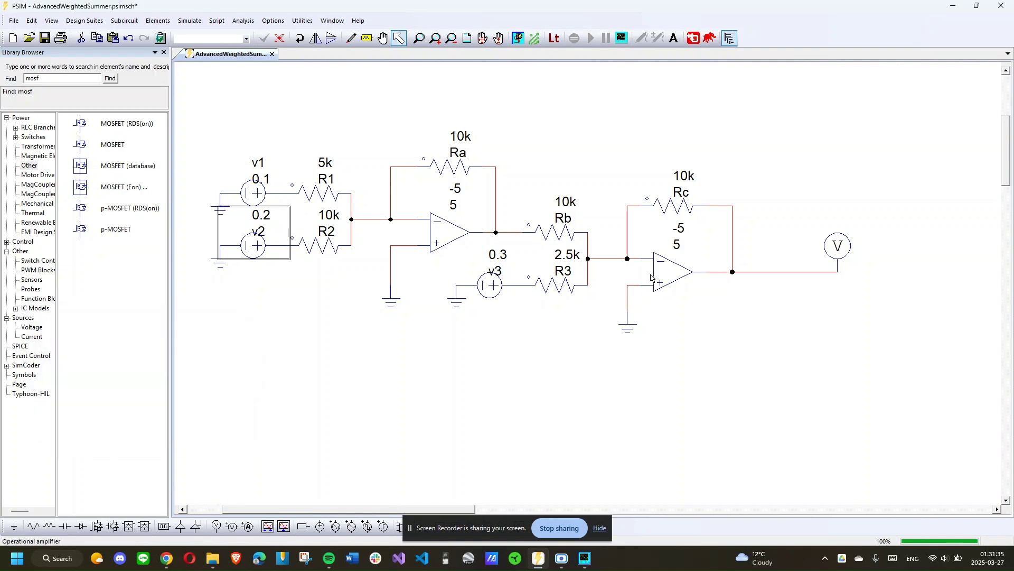
double_click(481, 288)
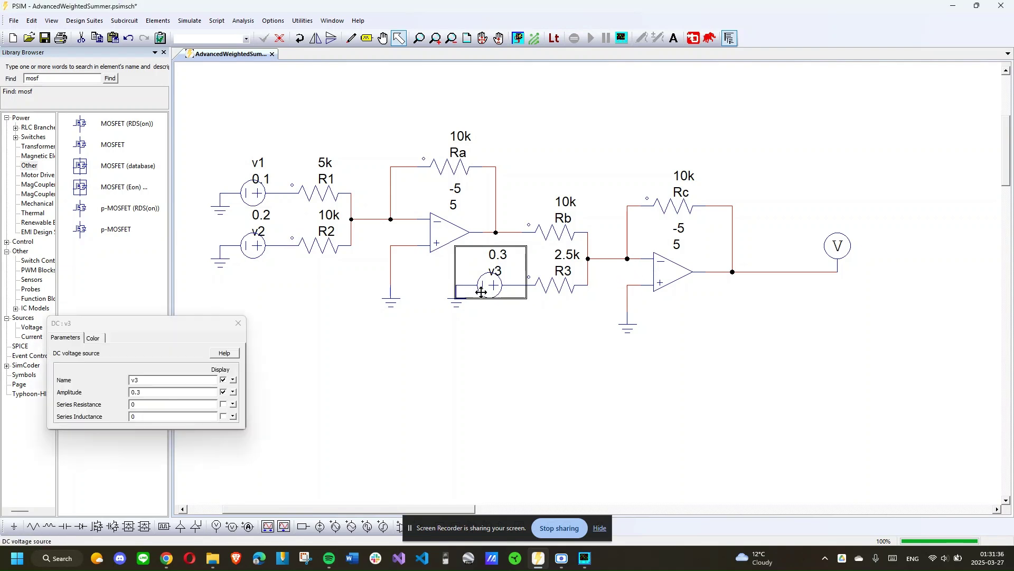
click(233, 325)
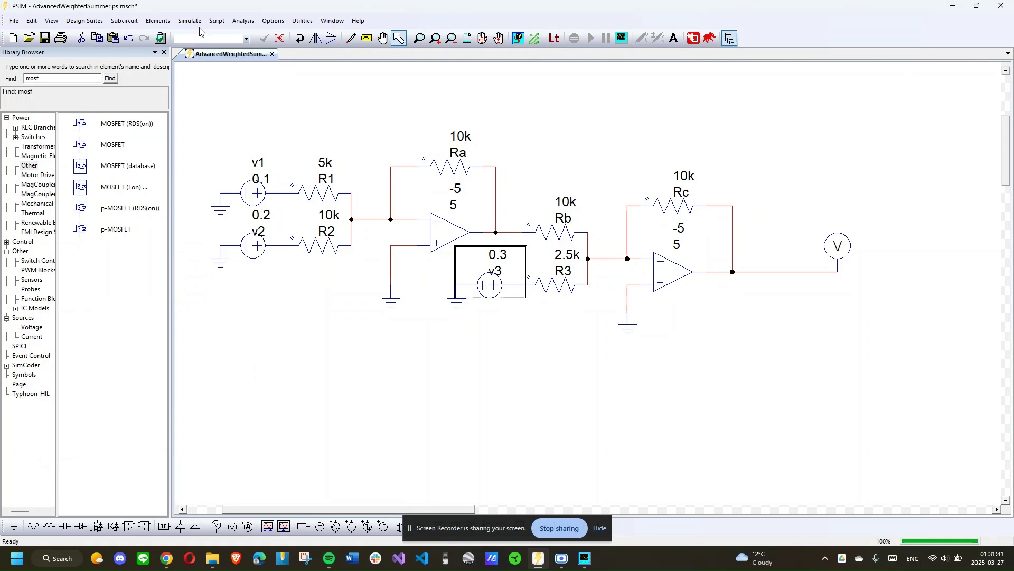
Step: Run the PSIM simulation for the first input set, view the Vo waveform and return to the schematic
click(189, 21)
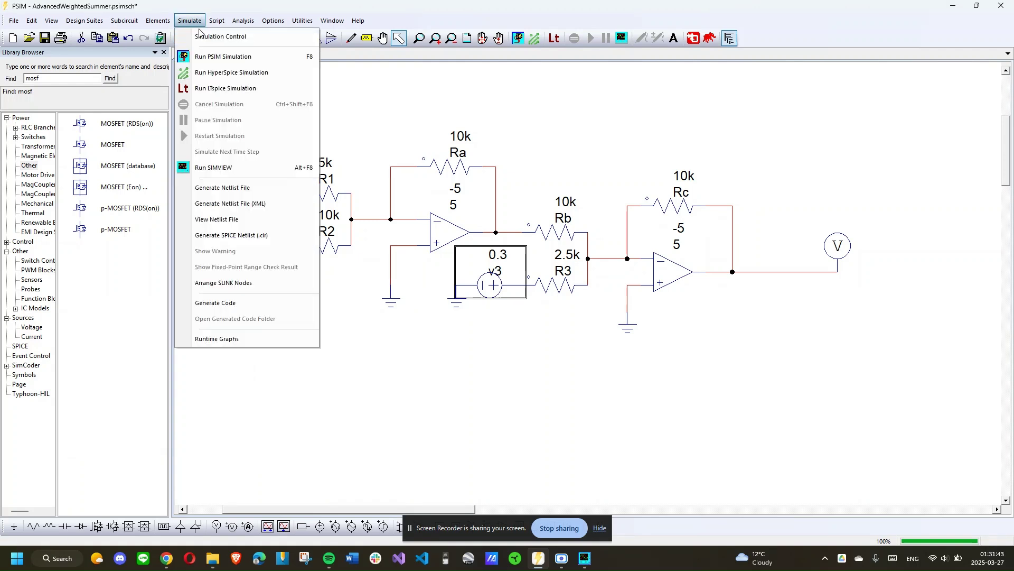
click(211, 57)
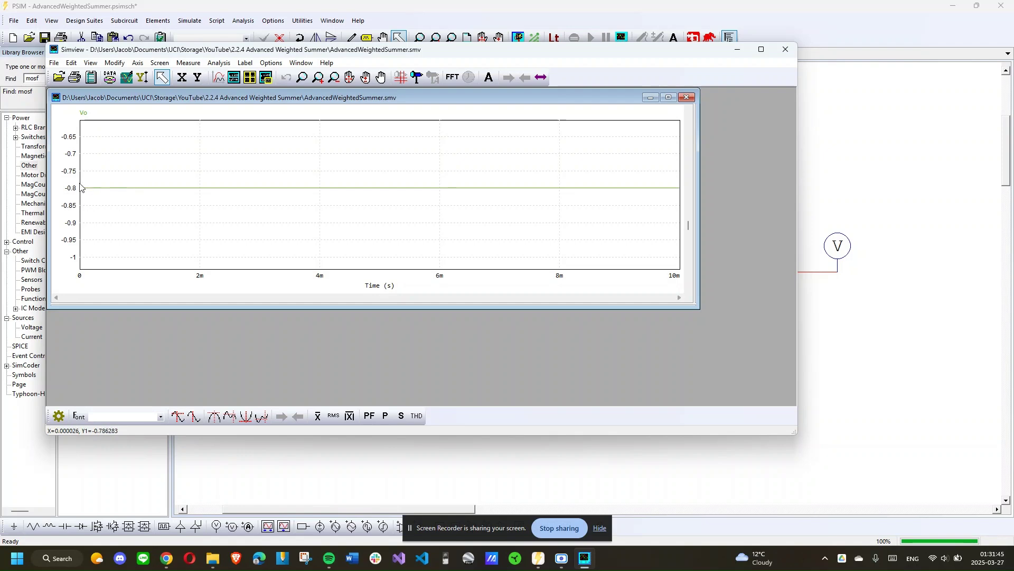
click(186, 11)
Step: Set the amplitude of DC source v3 to -0.3
double_click(499, 288)
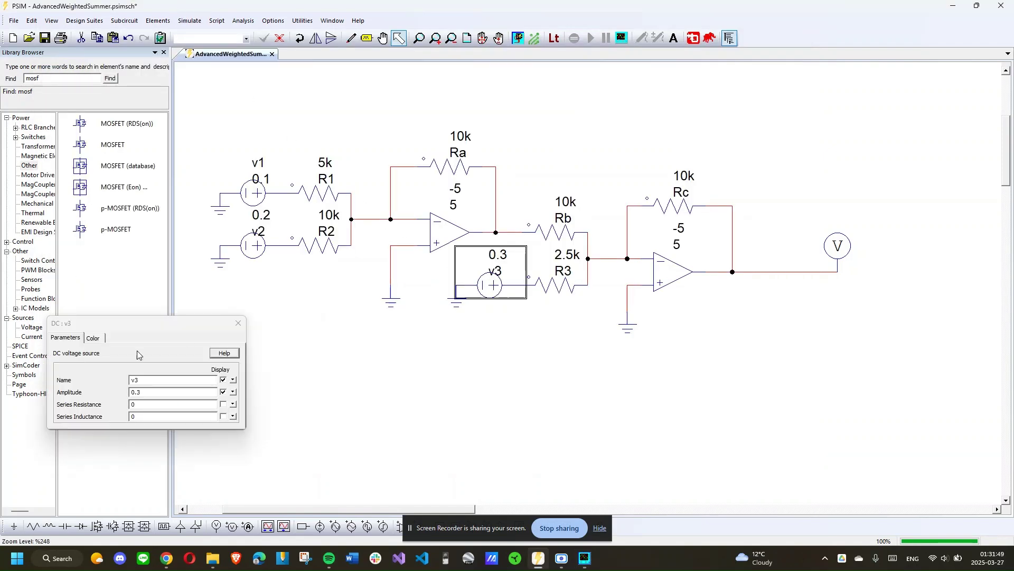
click(58, 390)
key(Home)
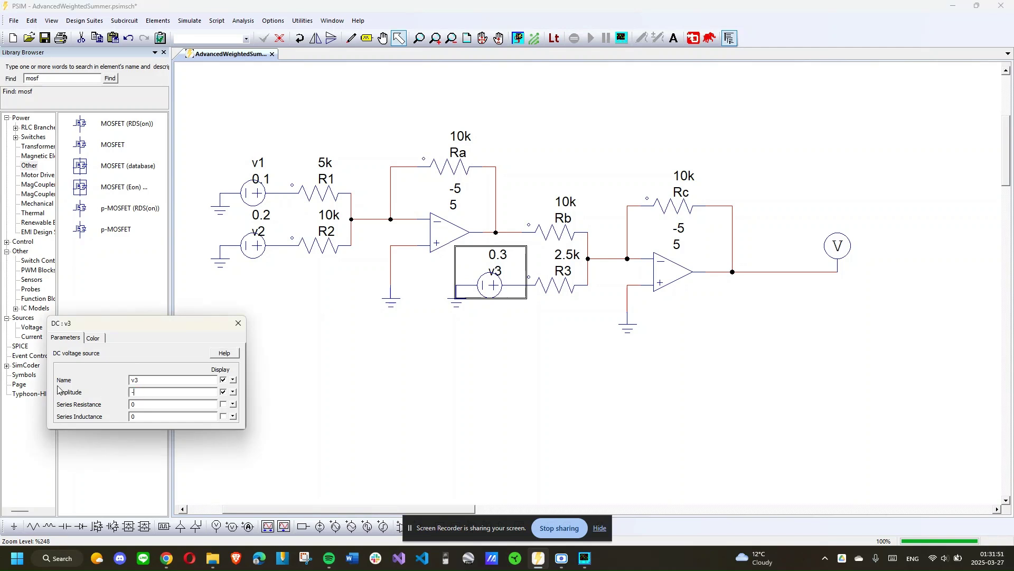
text(-0.3)
click(237, 322)
Step: Rerun the PSIM simulation with the negative v3, view the Vo waveform and return to the schematic
click(189, 20)
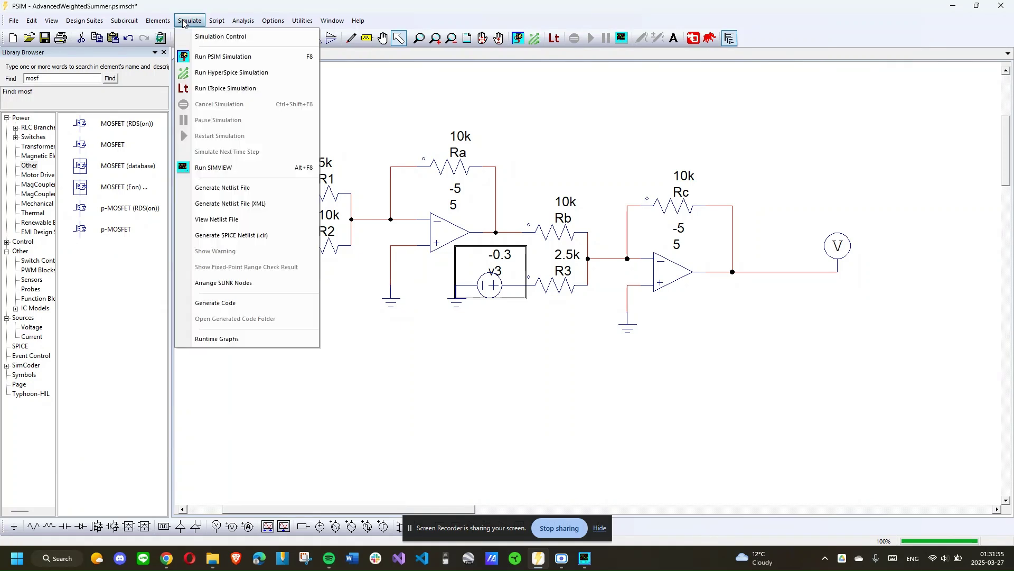
click(199, 57)
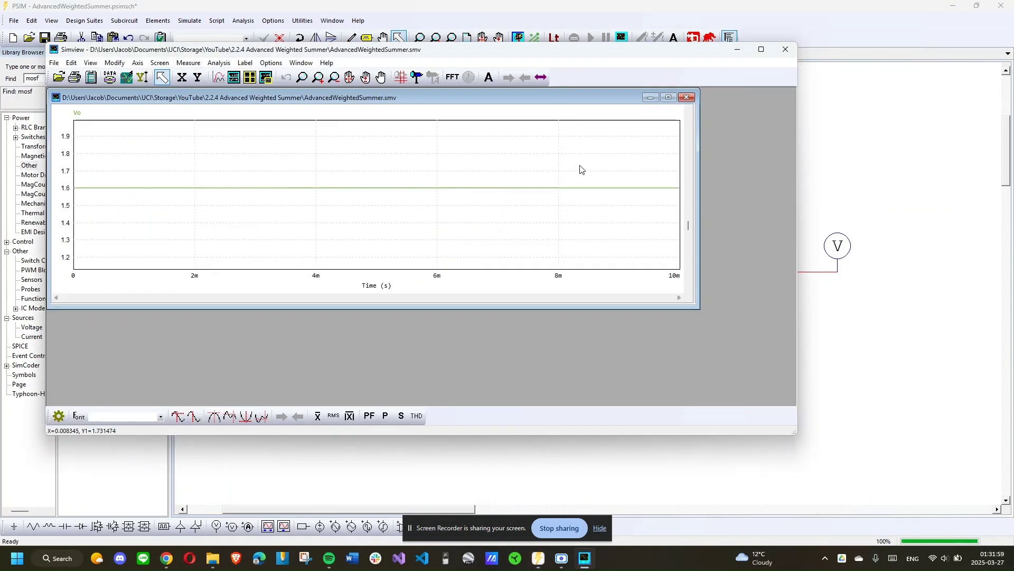
click(823, 15)
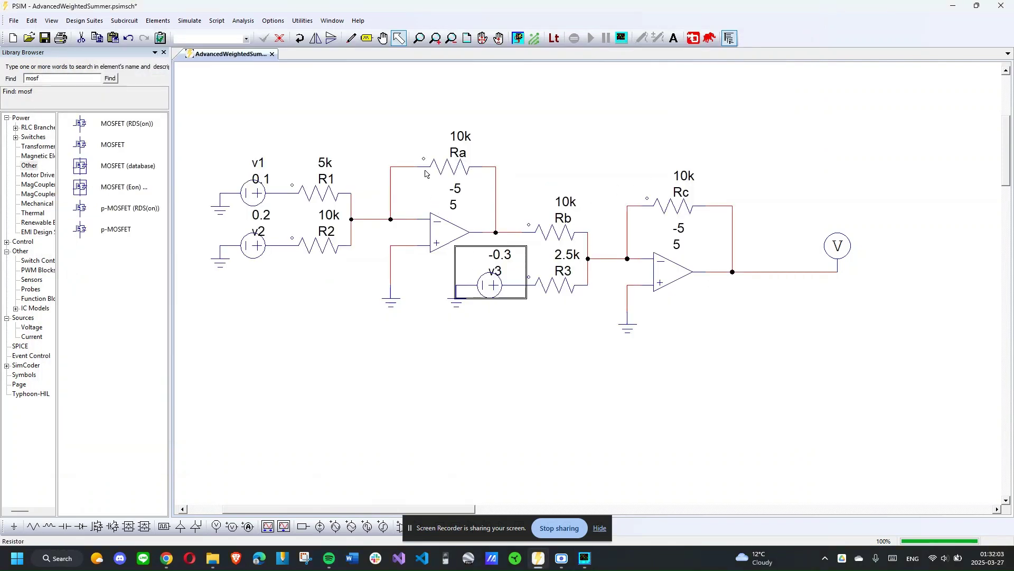
key(ctrl+w)
Step: Set the resistance of R1 to 5 and of R2 to 10
double_click(322, 194)
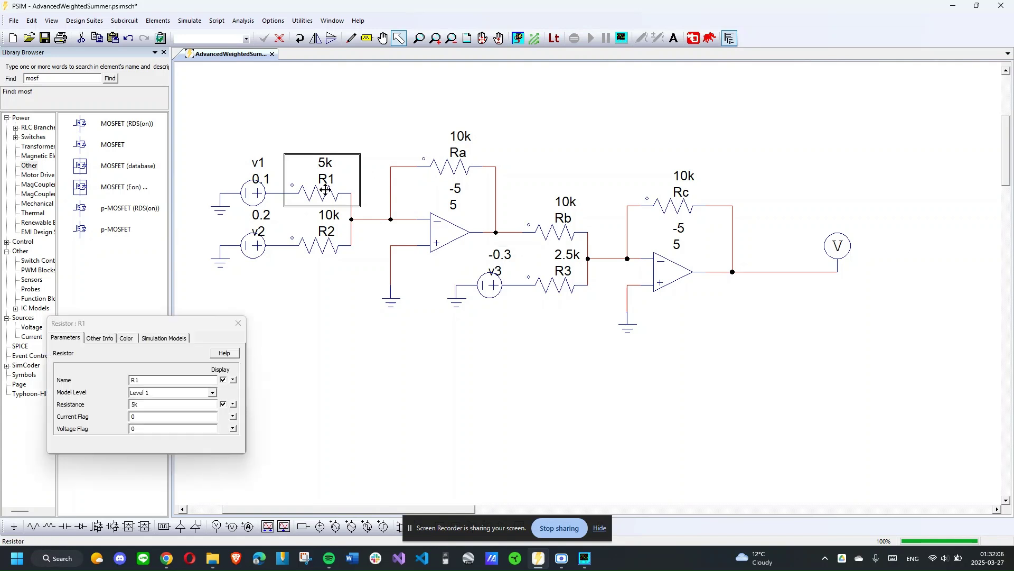
click(158, 403)
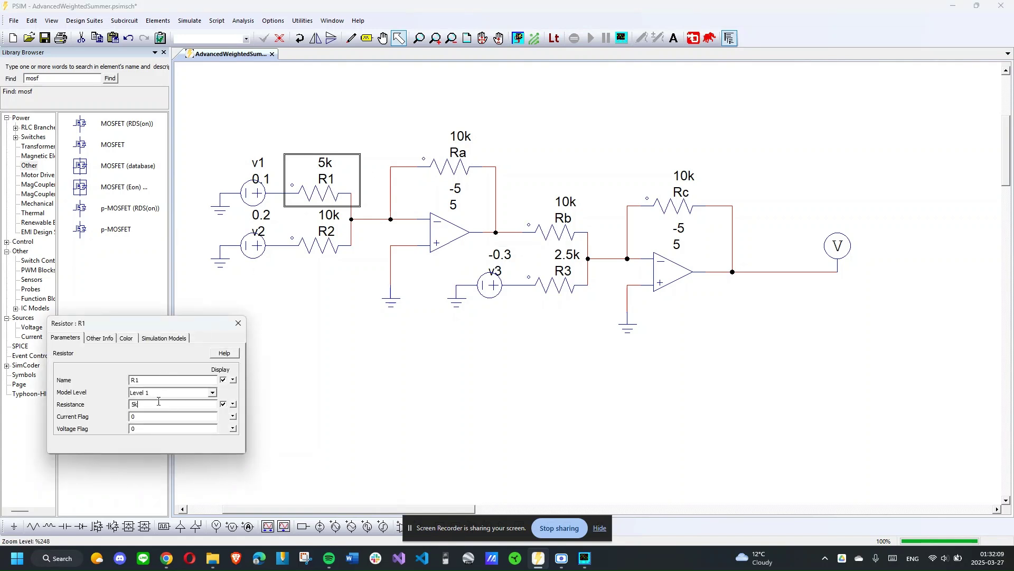
click(238, 322)
double_click(320, 244)
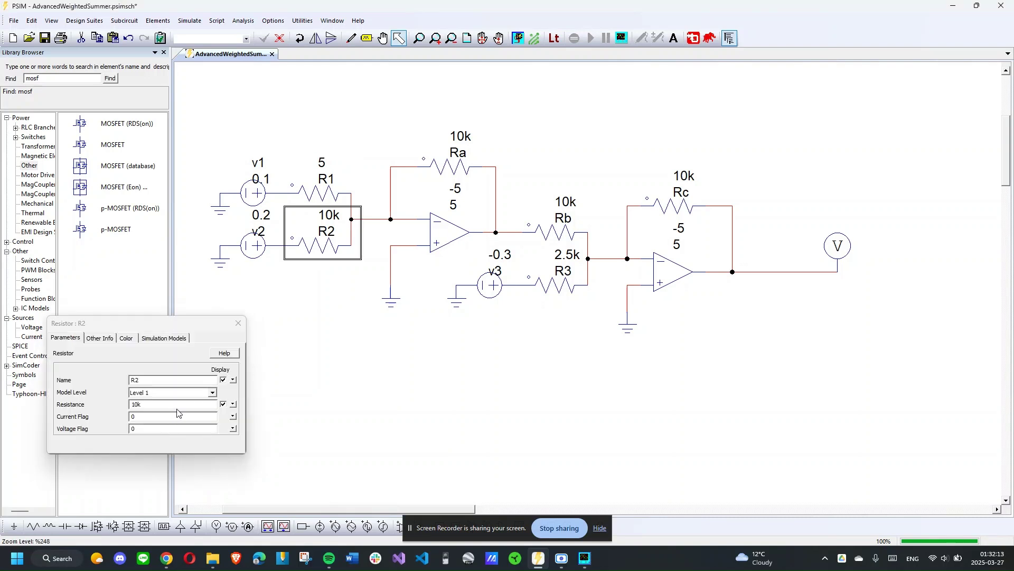
click(179, 405)
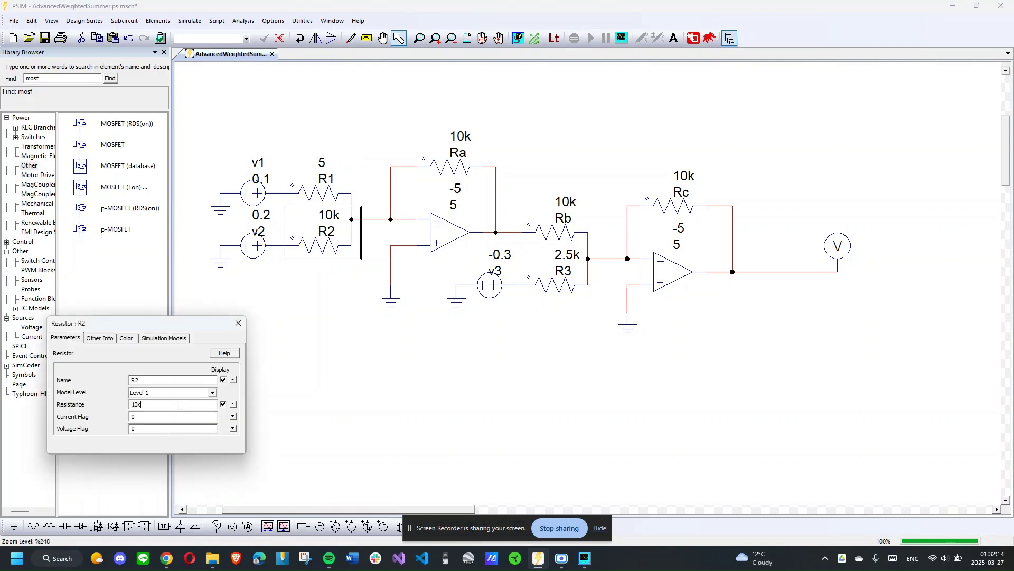
click(238, 323)
Step: Set the resistances of Ra and Rb to 10 each
double_click(444, 181)
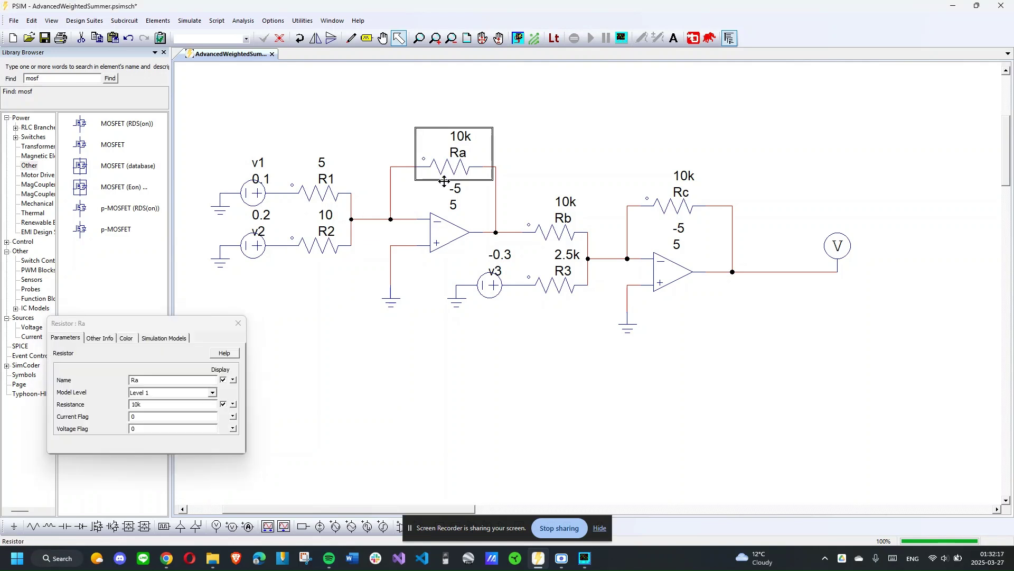
click(188, 404)
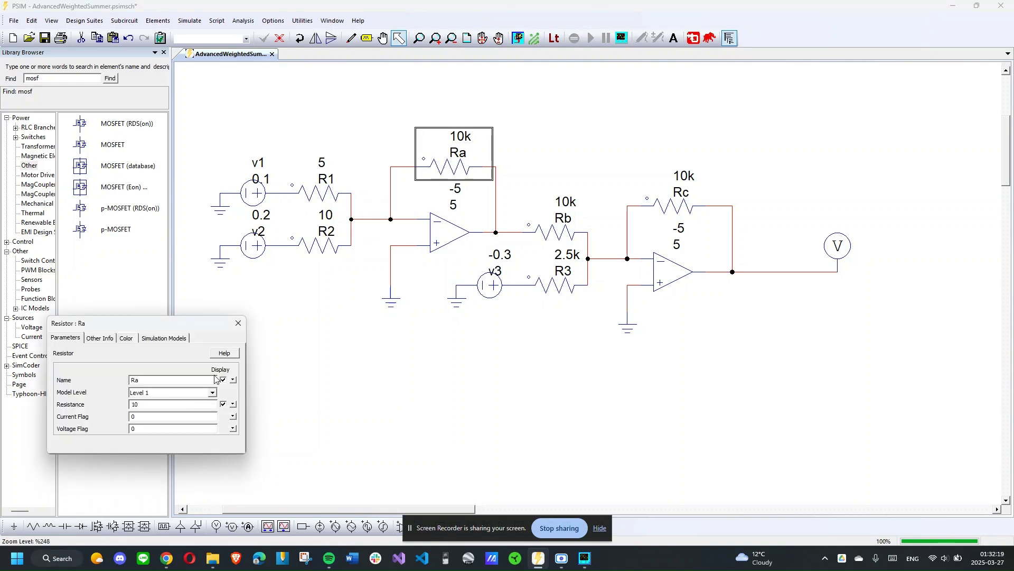
click(237, 324)
double_click(555, 233)
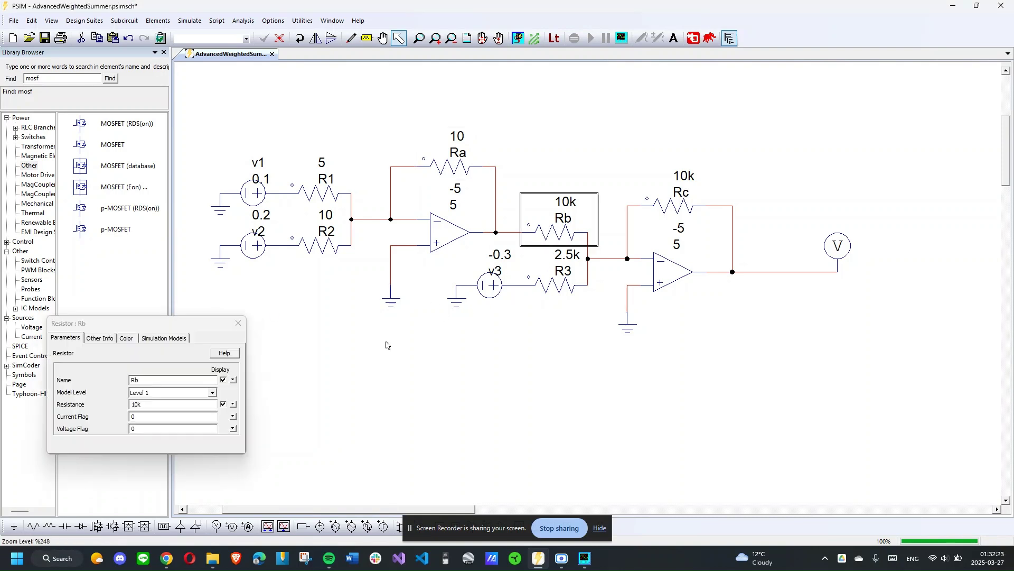
click(188, 407)
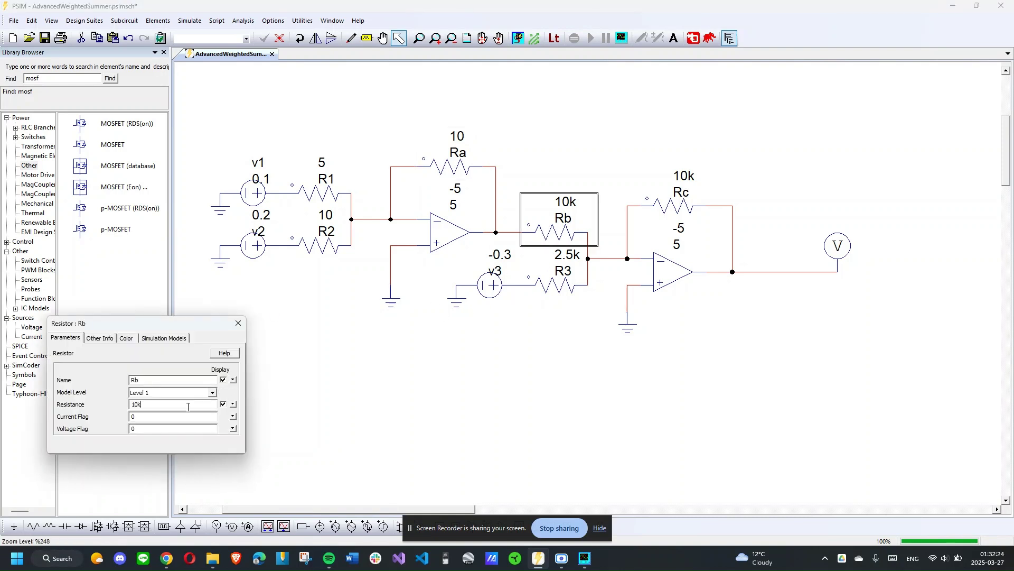
click(238, 323)
Step: Set the resistance of R3 to 2.5
double_click(555, 285)
click(156, 405)
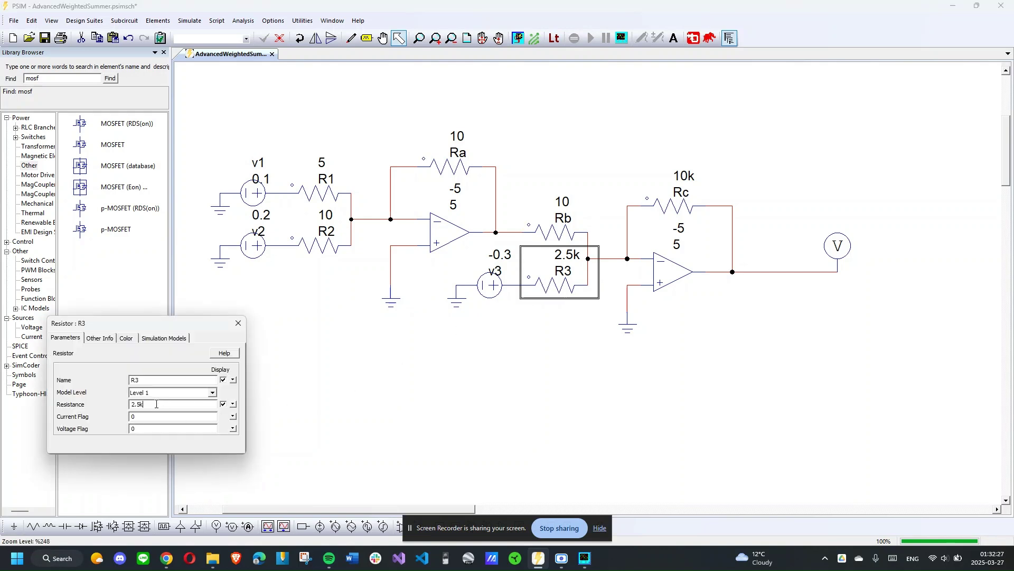
click(238, 323)
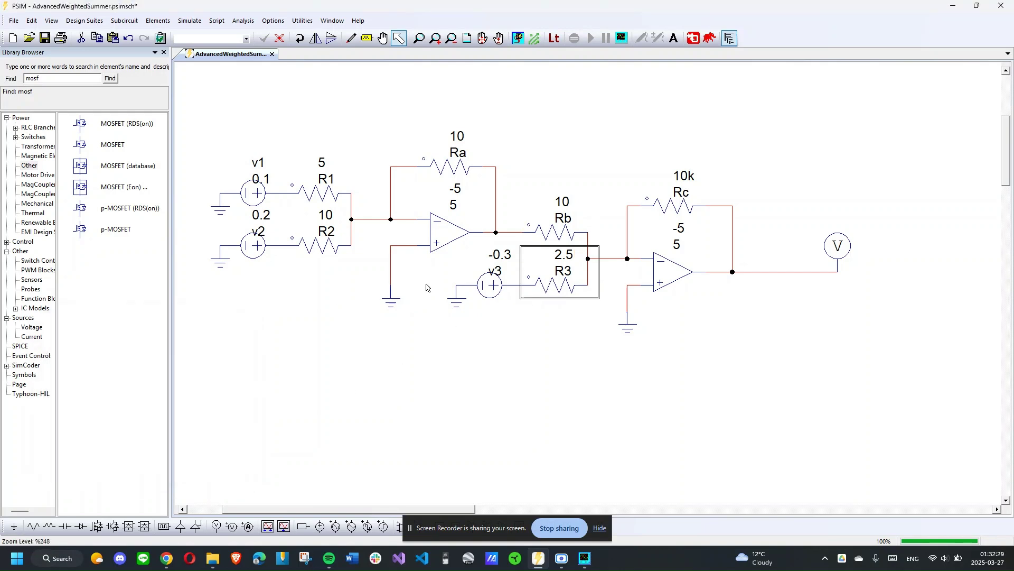
Step: Set the resistance of Rc to 10, rerun the PSIM simulation and view the Vo waveform
double_click(668, 210)
click(170, 403)
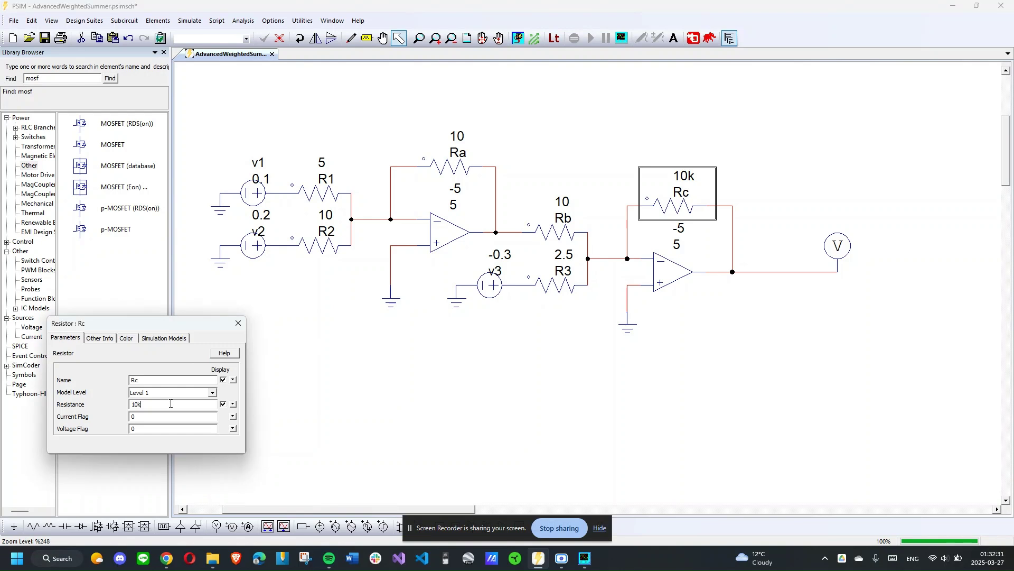
click(238, 324)
click(189, 21)
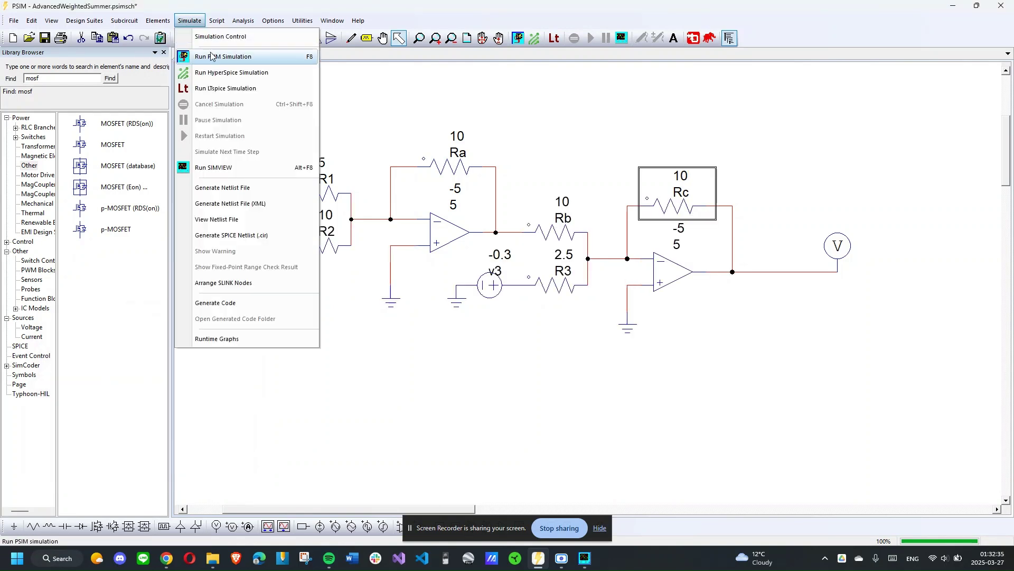
click(212, 57)
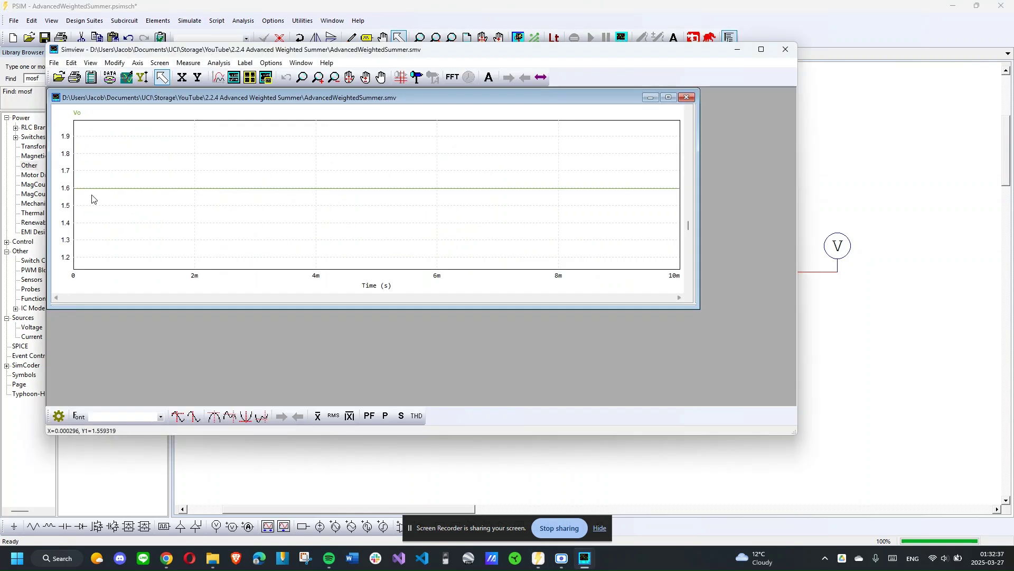
Step: Return to the schematic and restore R1 to 5k, R3 to 2.5k, and R2, Ra, Rb and Rc to 10k
click(262, 8)
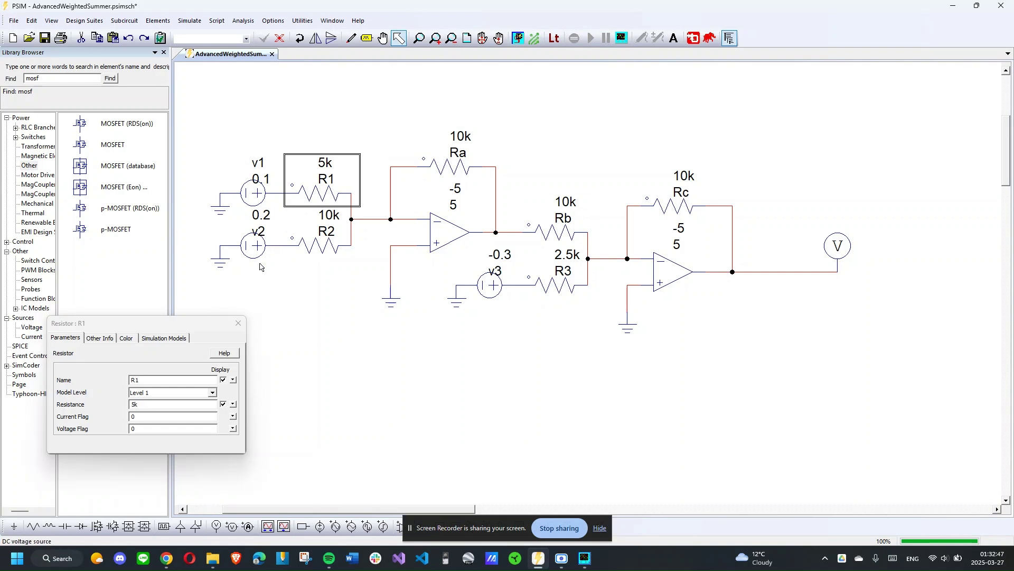
click(239, 323)
Step: Set the amplitude of source v1 to 1 and of source v2 to 2
double_click(254, 193)
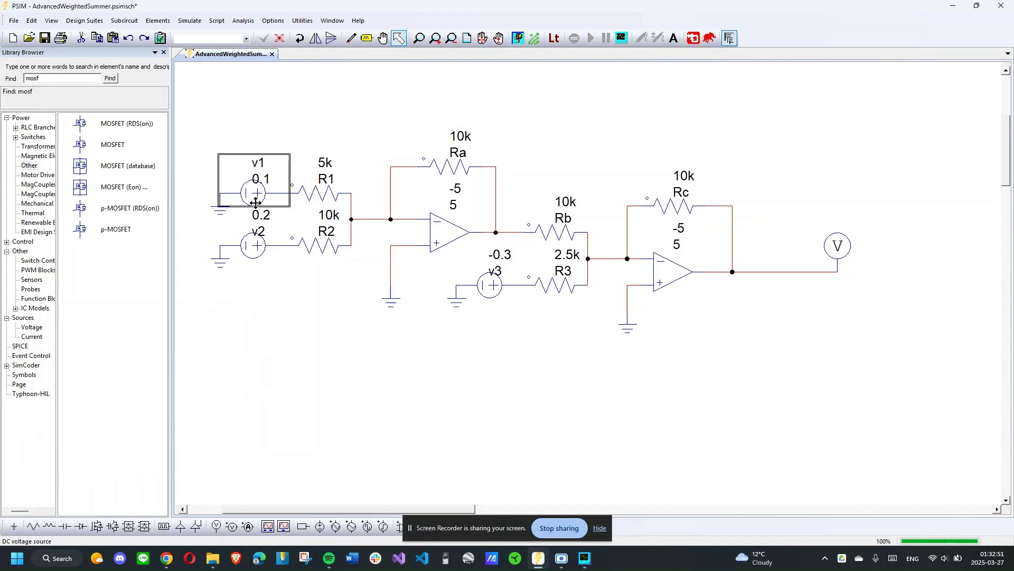
double_click(168, 390)
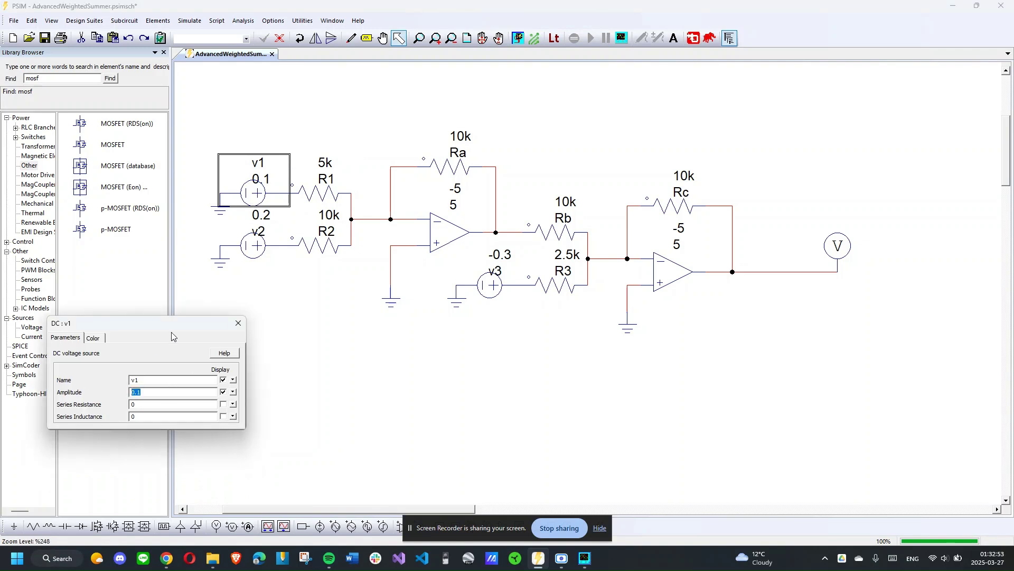
text(1)
click(238, 324)
double_click(238, 252)
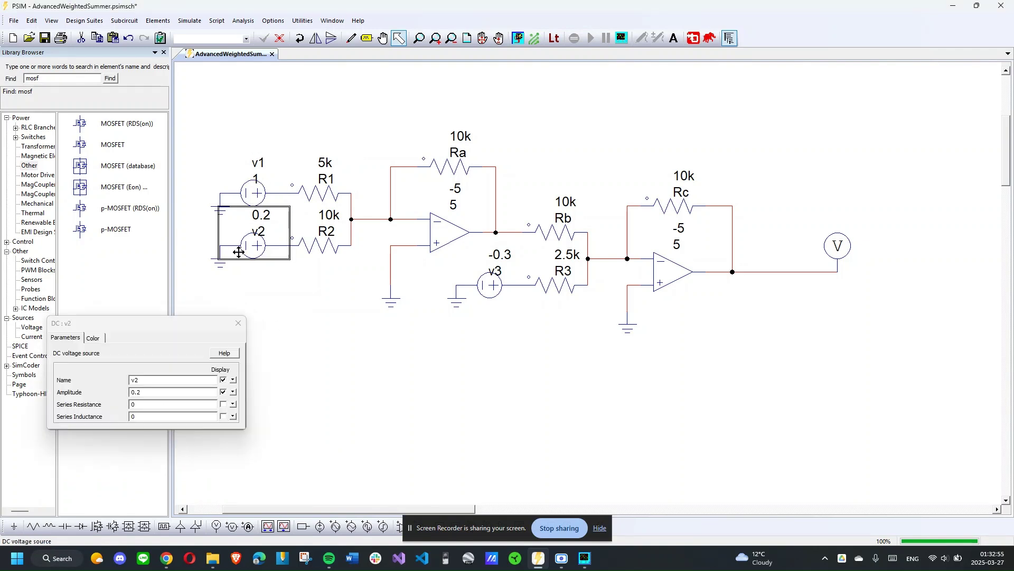
click(58, 383)
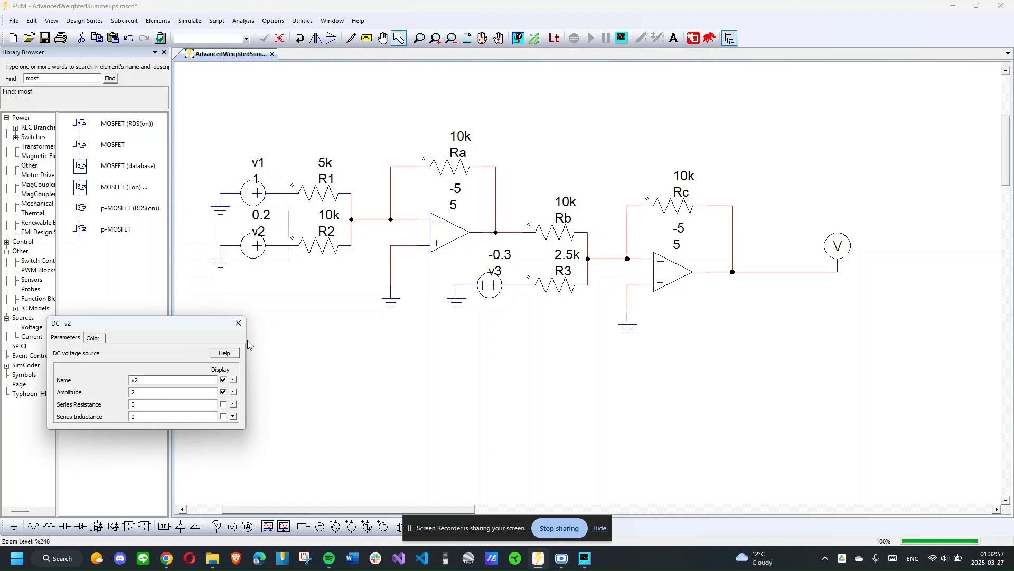
click(238, 323)
Step: Set the amplitude of source v3 to 3
double_click(468, 293)
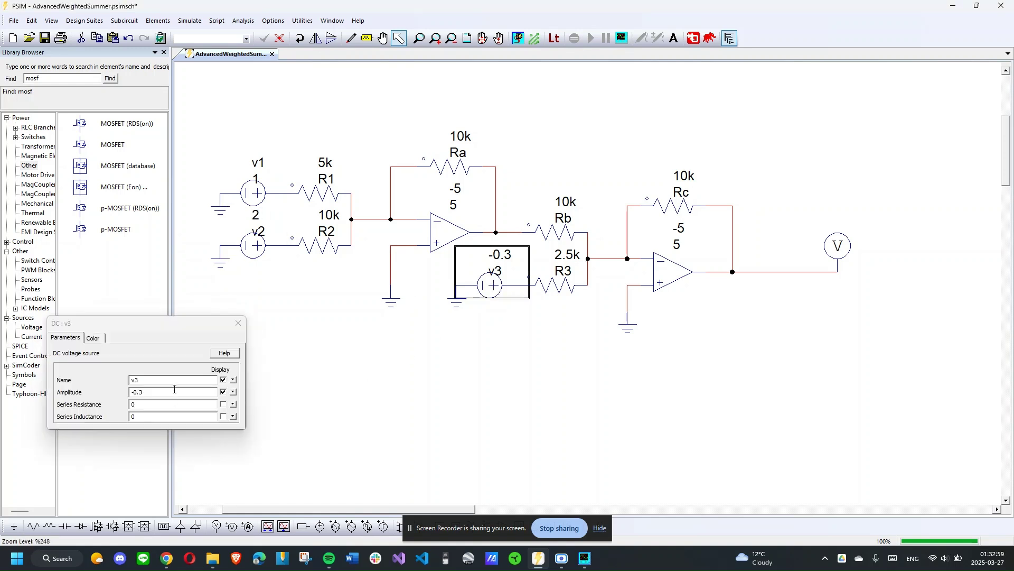
click(50, 385)
text(3)
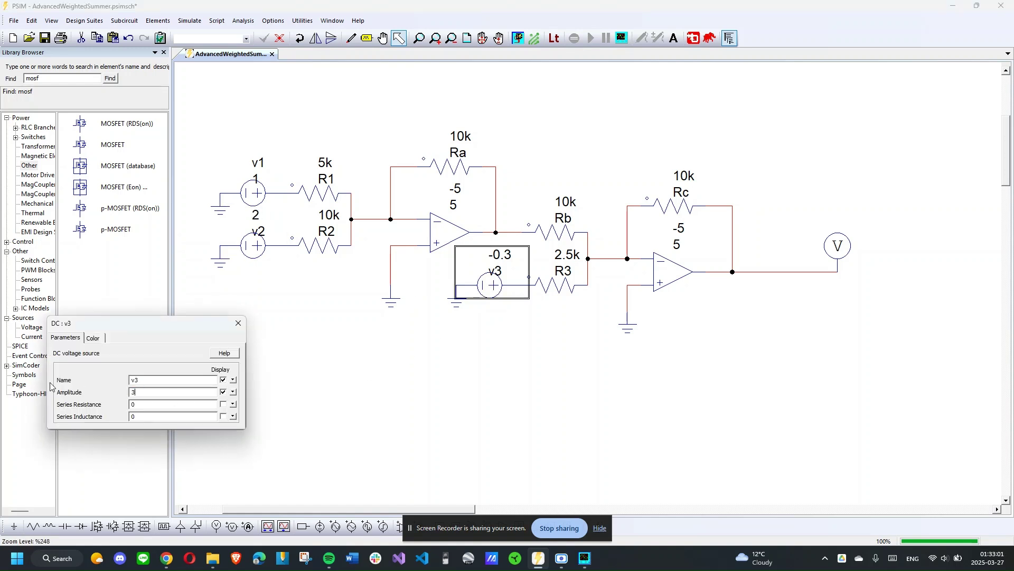
click(239, 322)
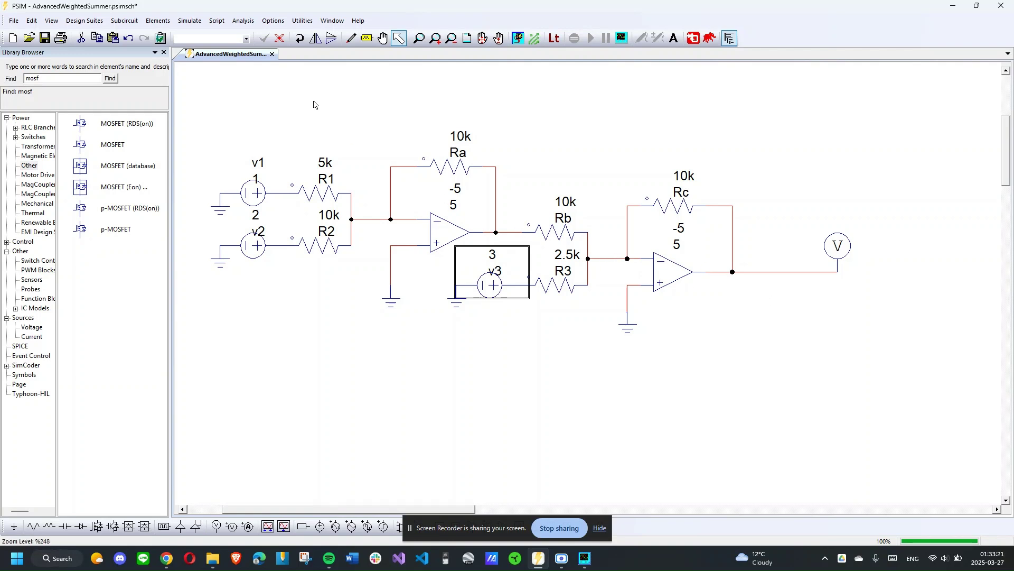
Step: Run the PSIM simulation with inputs 1, 2 and 3, view the Vo waveform and return to the schematic
click(218, 25)
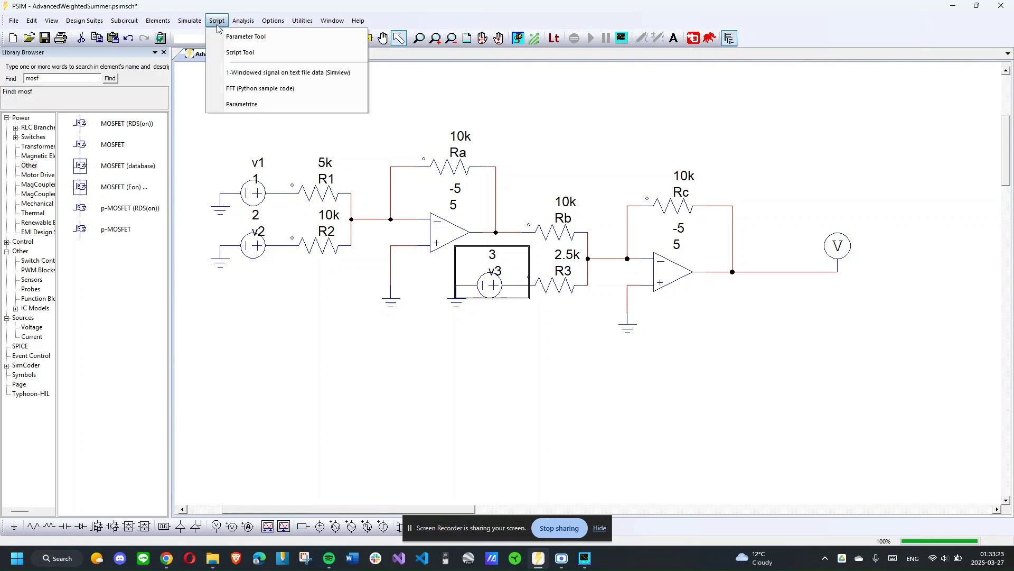
click(189, 21)
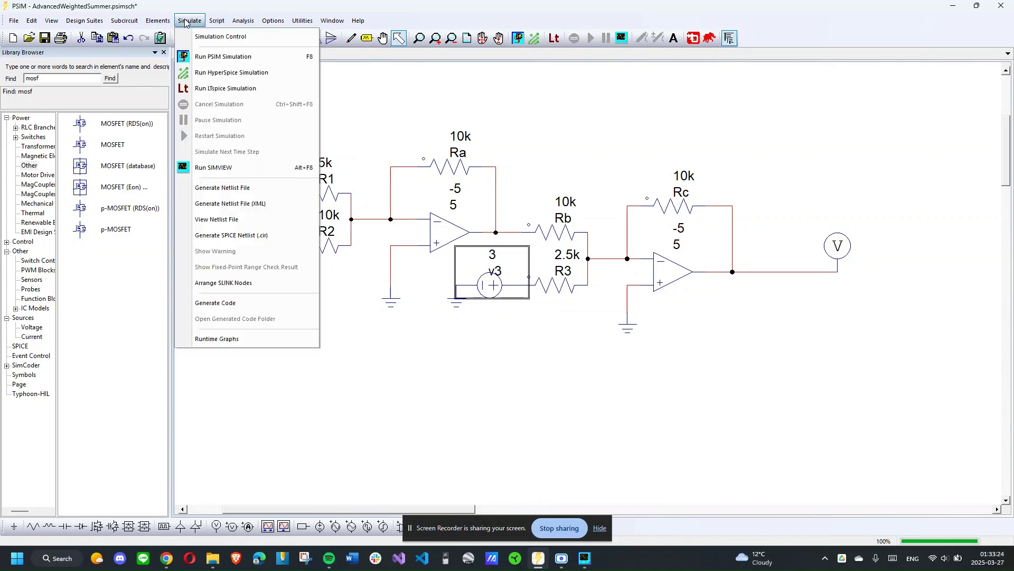
click(200, 58)
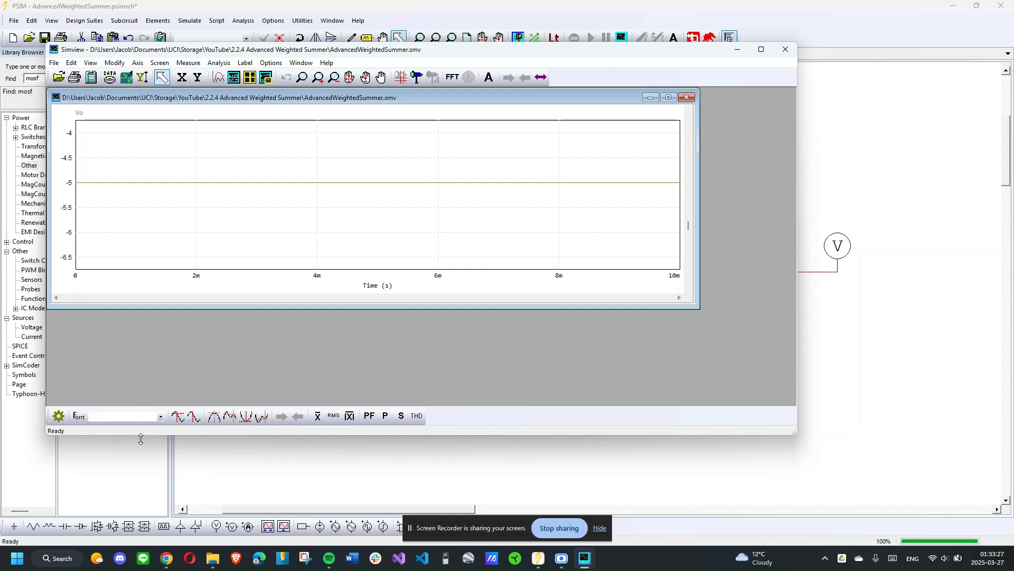
click(143, 476)
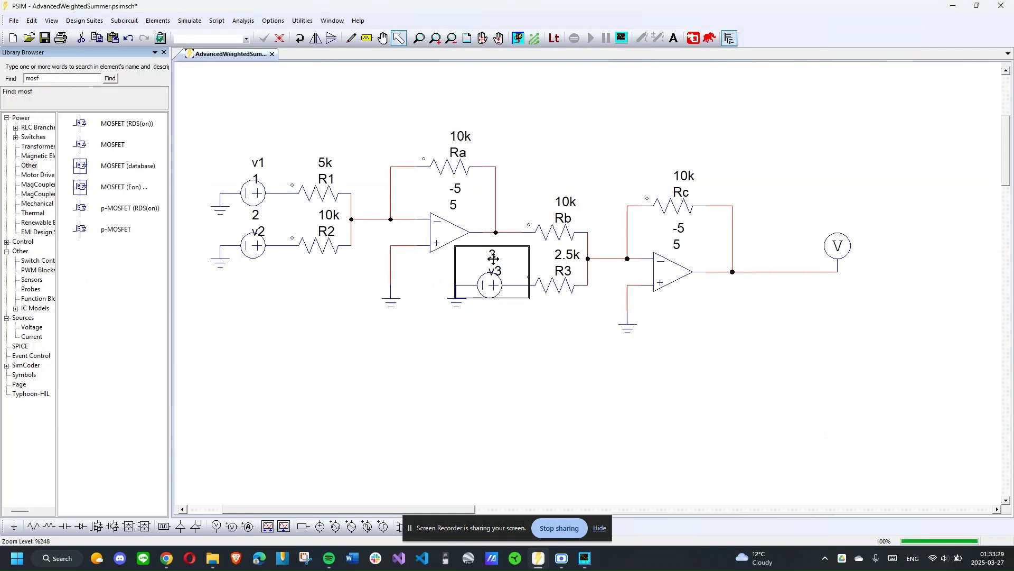
Step: Set the first op-amp's supply voltages to 10 for Vs+ and -10 for Vs-
double_click(460, 237)
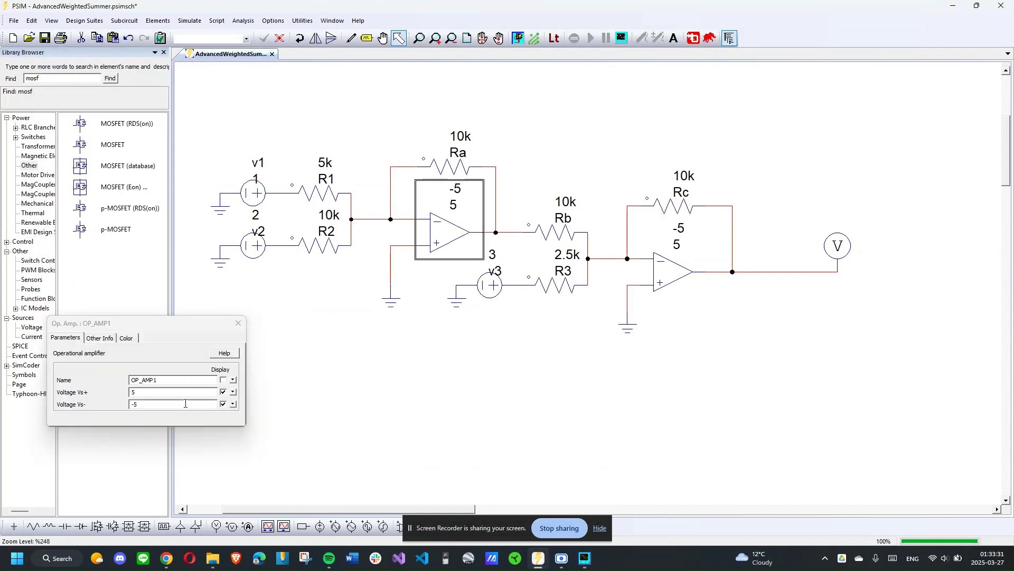
click(85, 399)
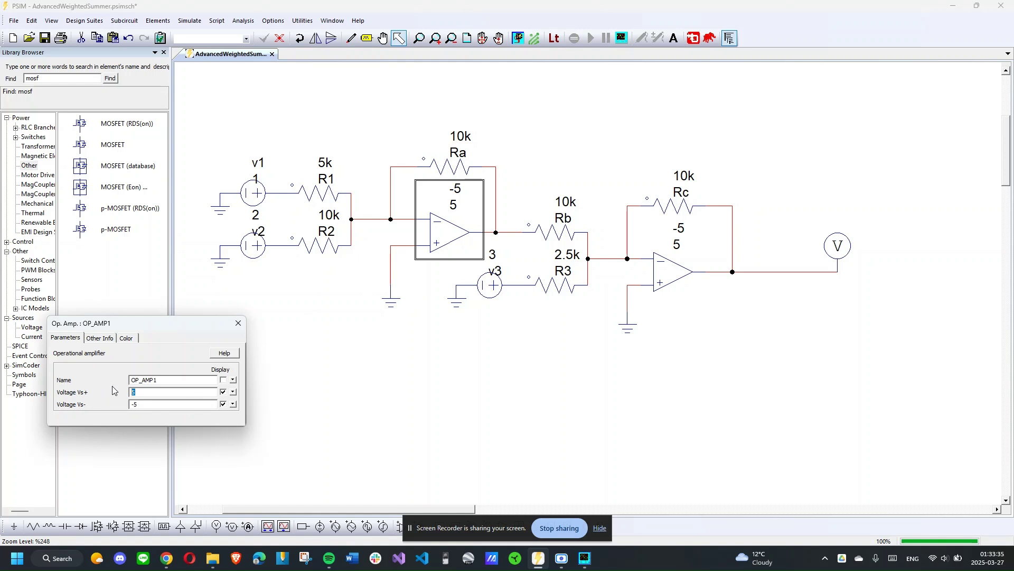
key(Tab)
drag(144, 392, 82, 392)
text(10-10)
click(239, 323)
Step: Set the second op-amp's supply voltages to 10 for Vs+ and -10 for Vs-
double_click(672, 272)
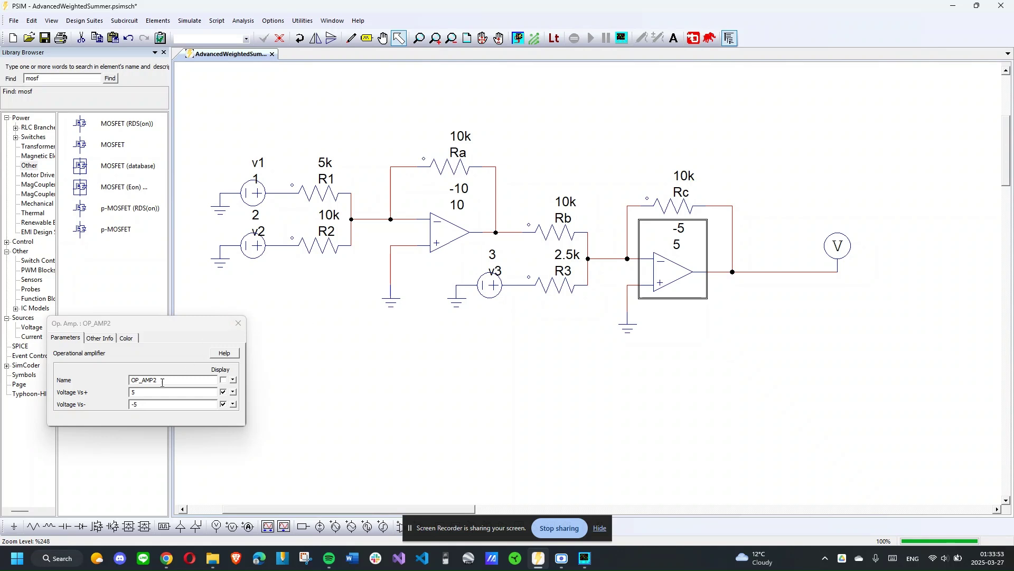
key(Tab)
text(10)
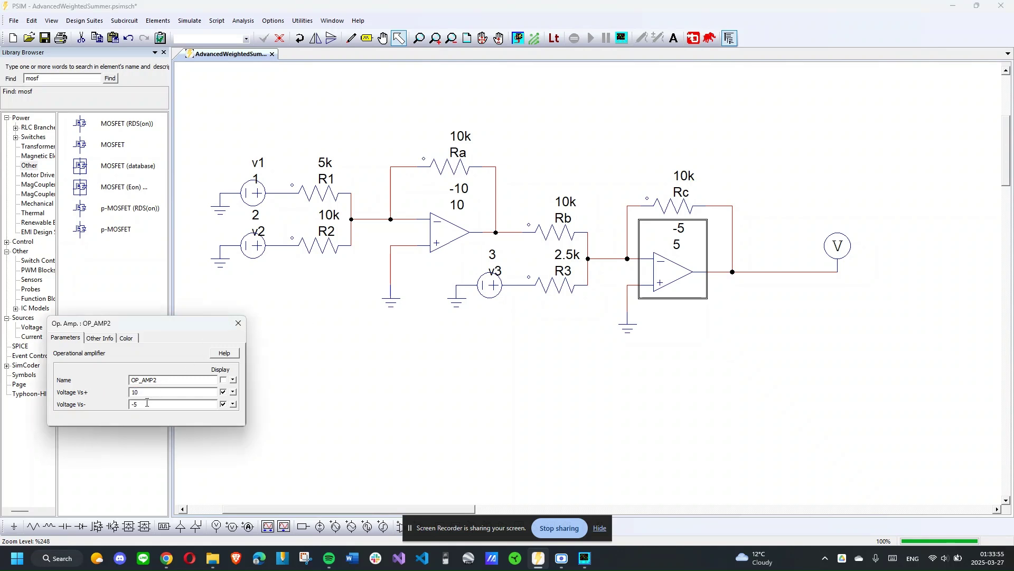
key(Tab)
click(238, 323)
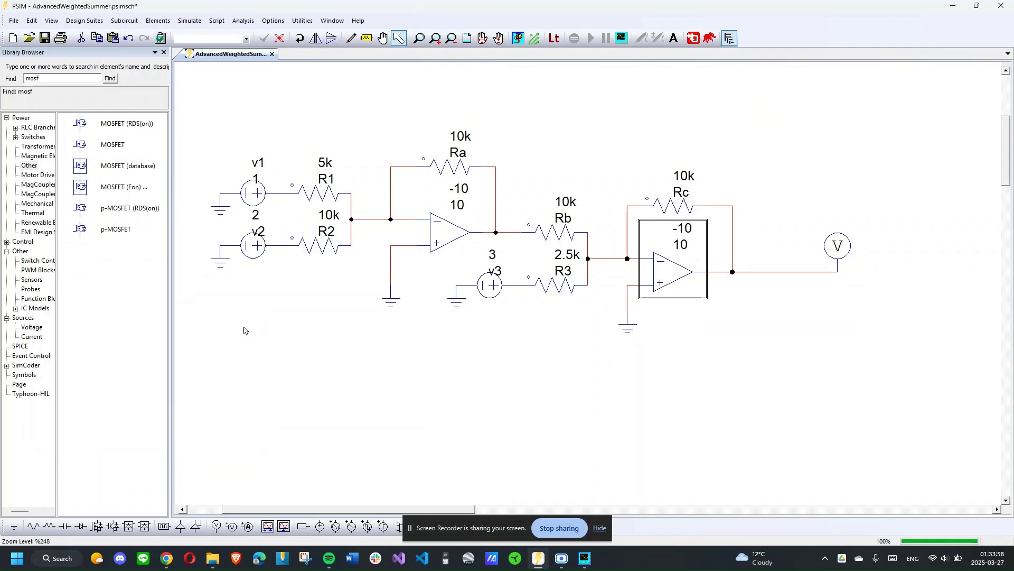
Step: Rerun the PSIM simulation with the ±10 V supplies, view the Vo waveform and return to the schematic
click(189, 21)
click(205, 57)
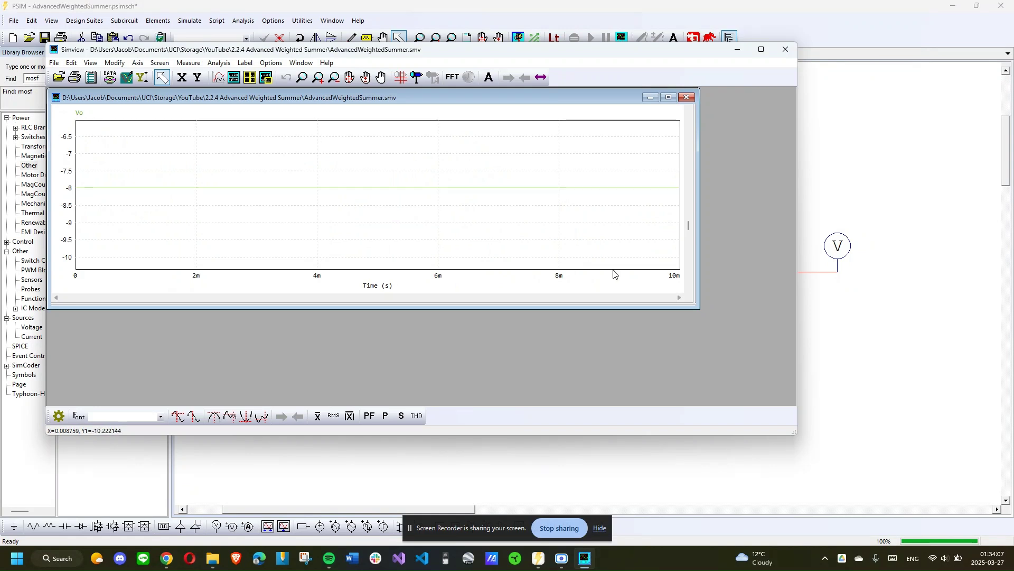
click(833, 322)
Step: Change the amplitude of source v3 to -3
double_click(491, 282)
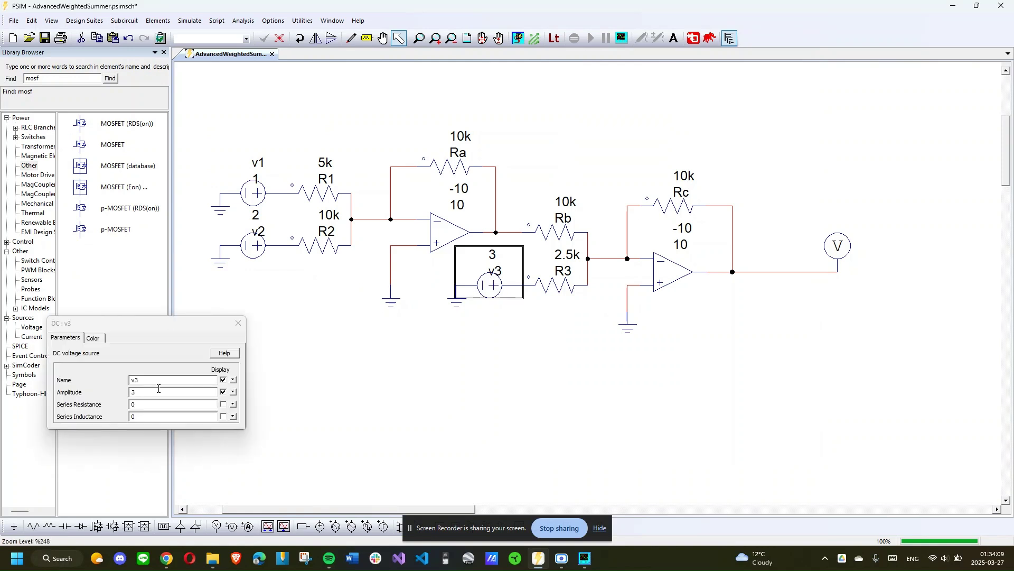
click(91, 391)
text(-3)
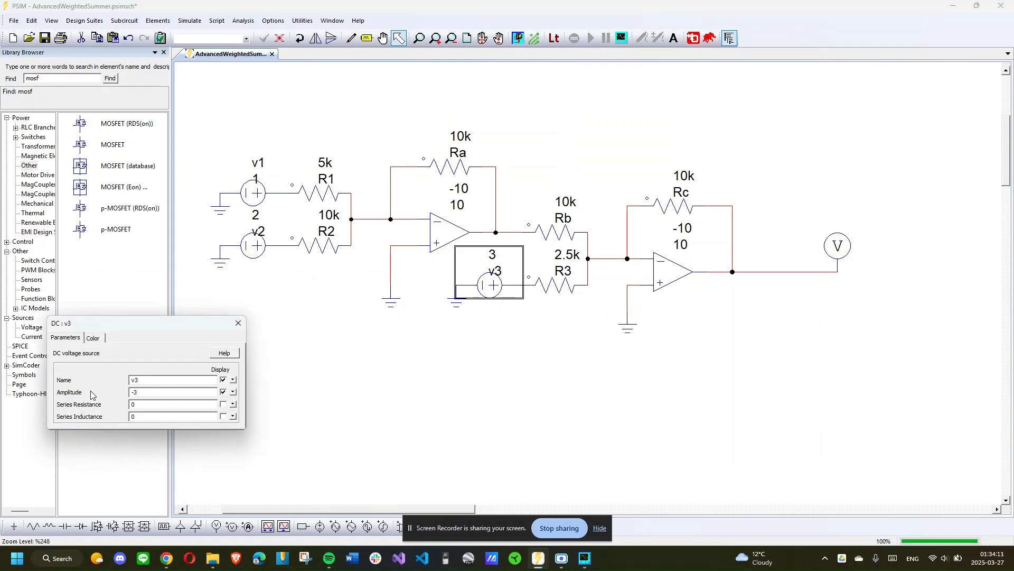
click(238, 323)
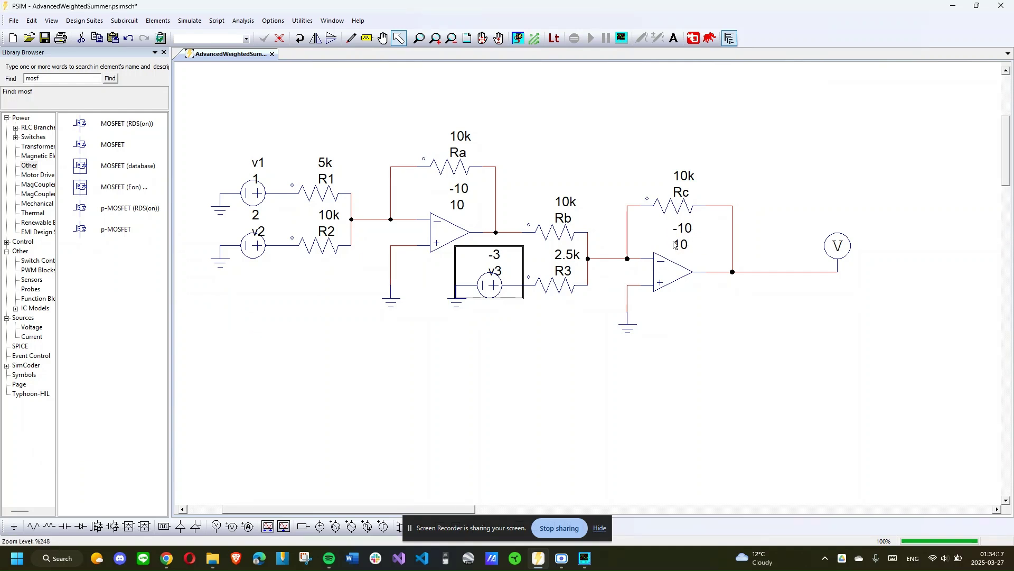
Step: Rerun the PSIM simulation with v3 at -3, view the Vo waveform and return to the schematic
click(191, 22)
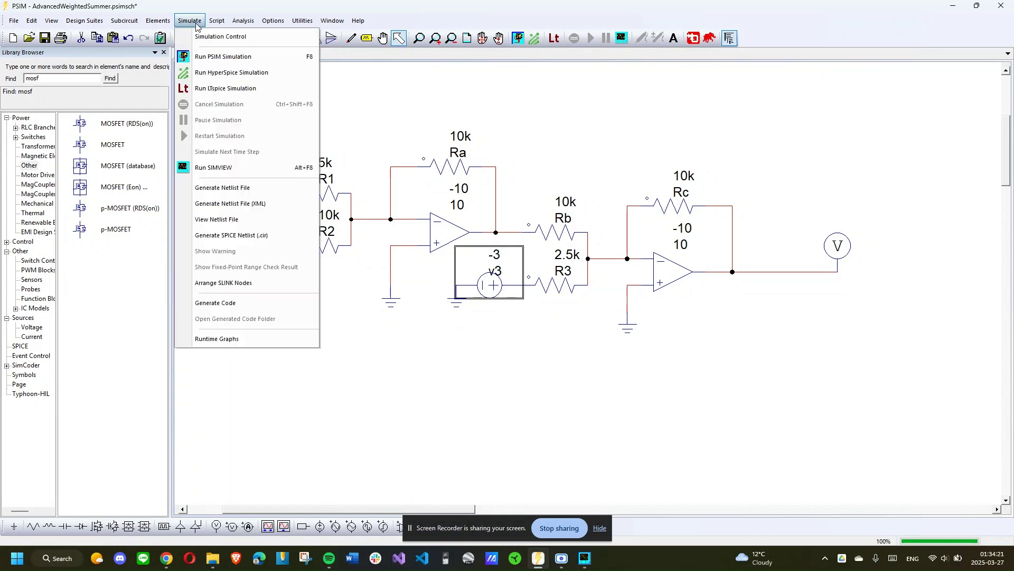
click(202, 57)
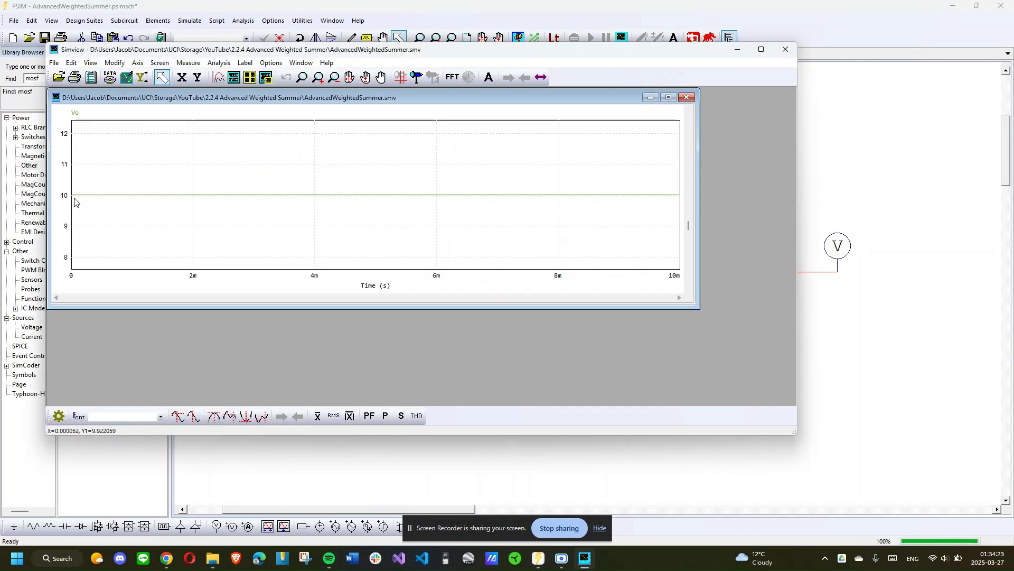
click(147, 468)
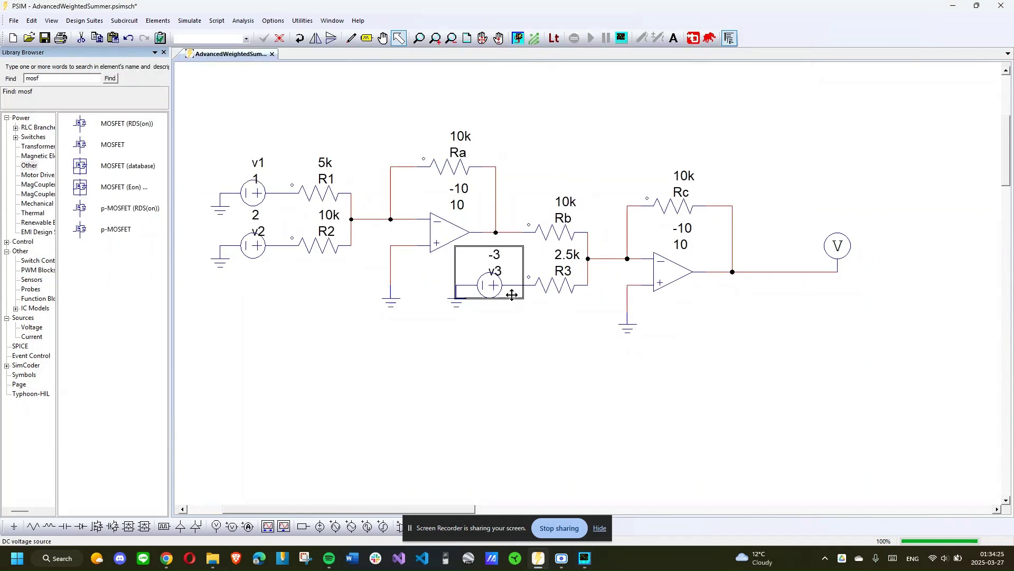
Step: Set the second op-amp's supply voltages to 20 for Vs+ and -20 for Vs-
double_click(480, 286)
click(653, 271)
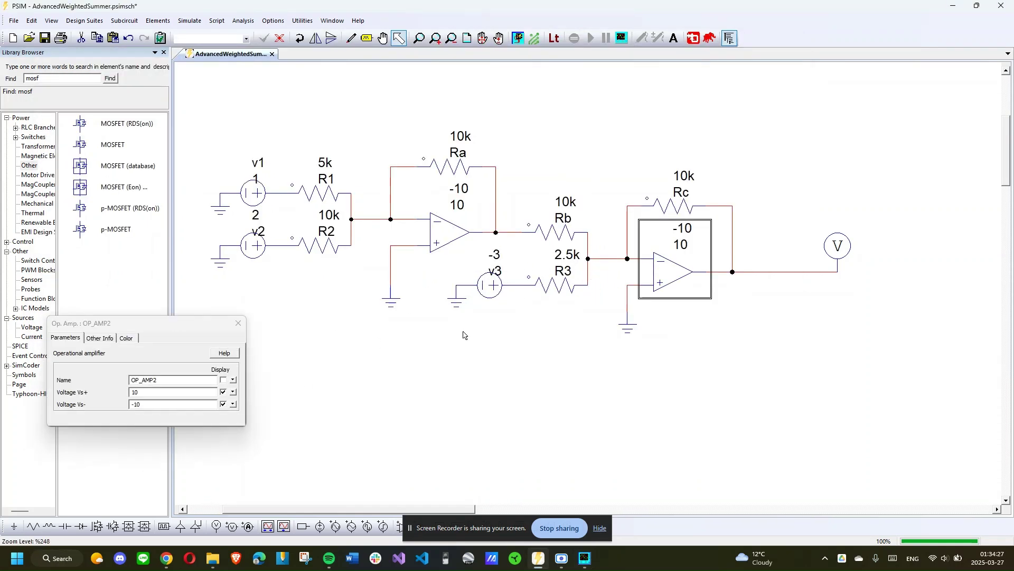
double_click(160, 393)
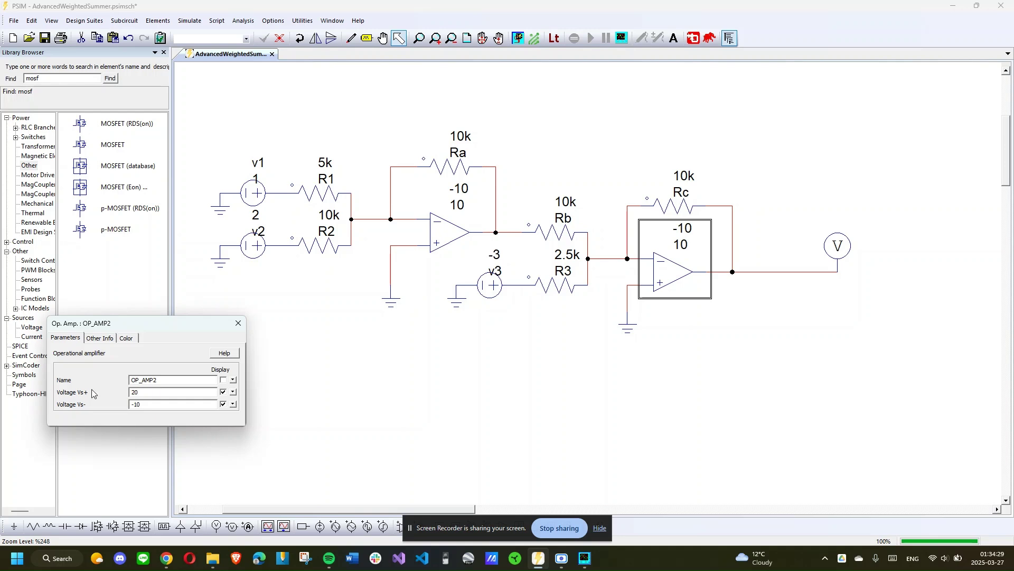
key(Tab)
text(-20)
click(238, 323)
Step: Rerun the PSIM simulation with the second op-amp at ±20 V, view the Vo waveform and return to the schematic
click(190, 20)
click(196, 55)
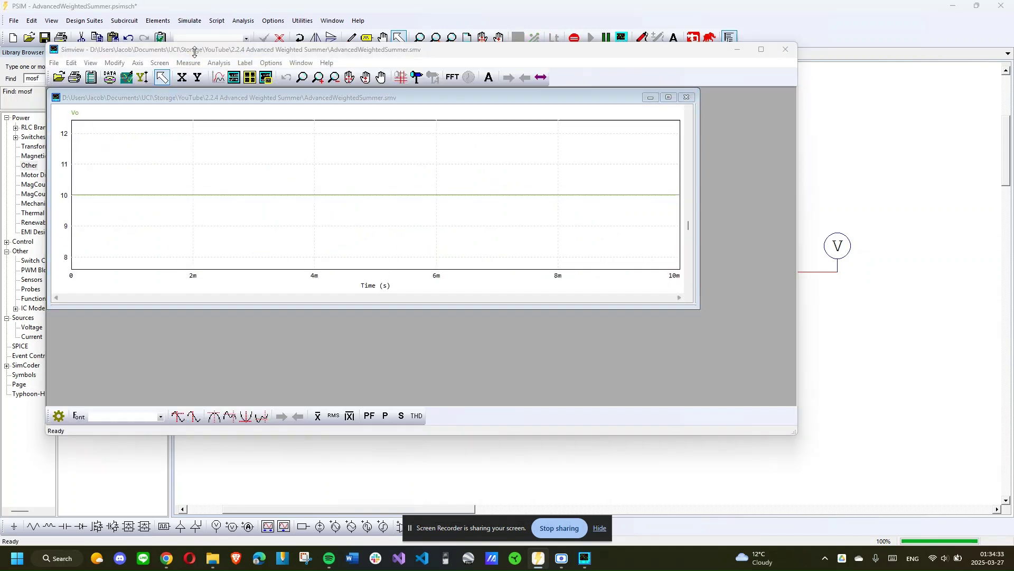
click(255, 7)
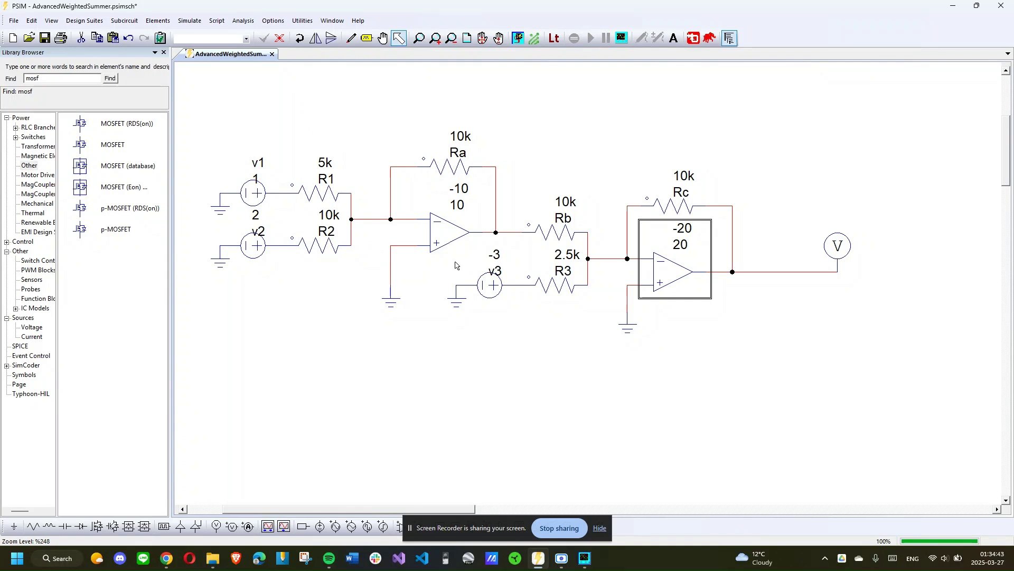
Step: Change the amplitude of source v3 back to 3
double_click(490, 285)
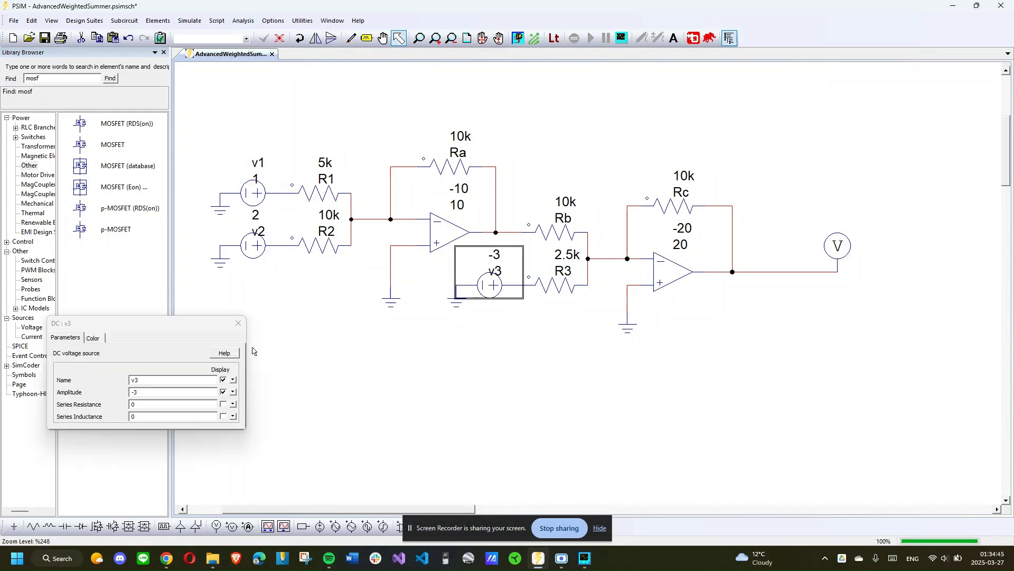
click(142, 391)
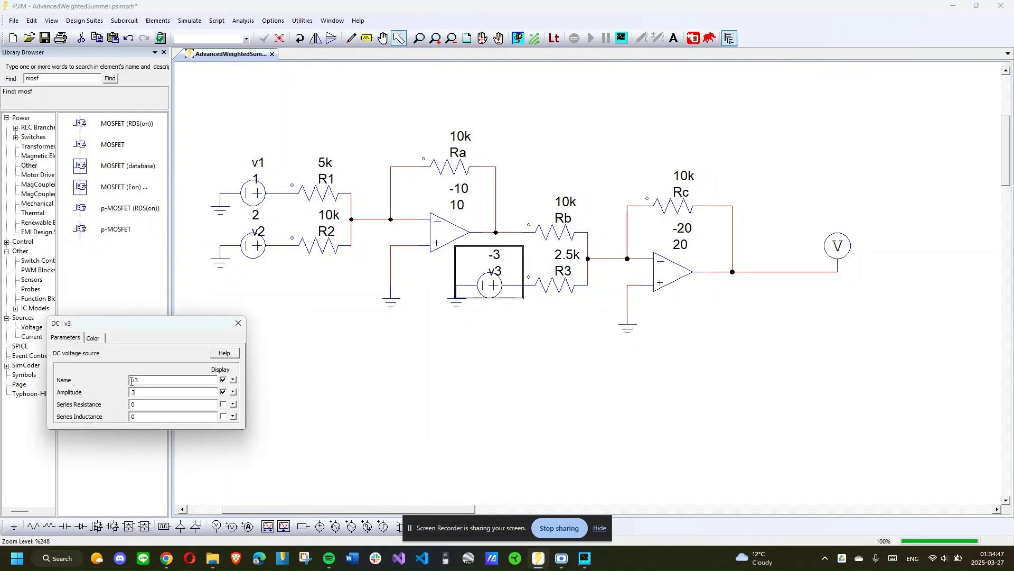
click(238, 323)
Step: Set the second op-amp's supply voltages to 10 for Vs+ and -10 for Vs-
double_click(673, 270)
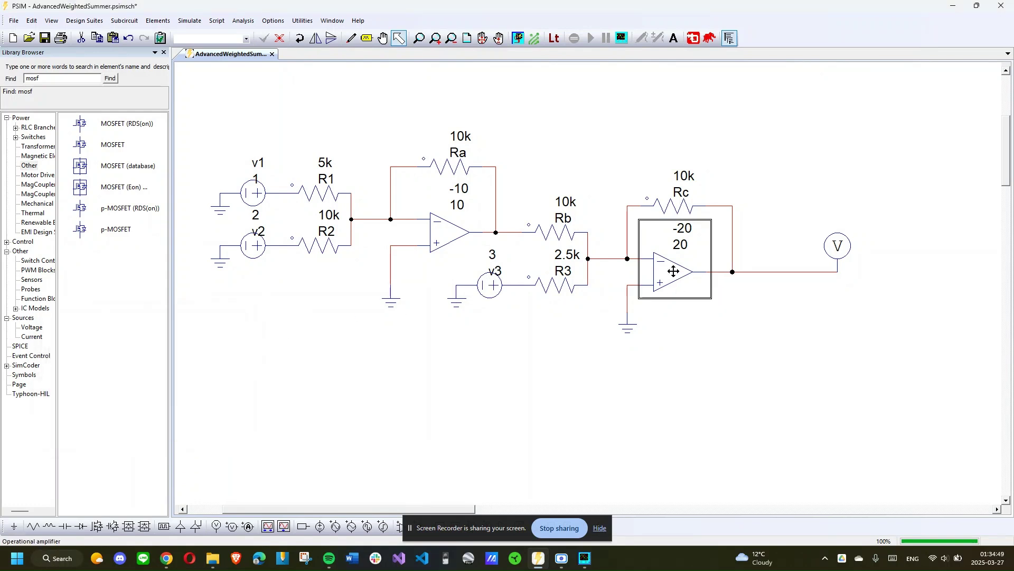
drag(170, 391, 73, 395)
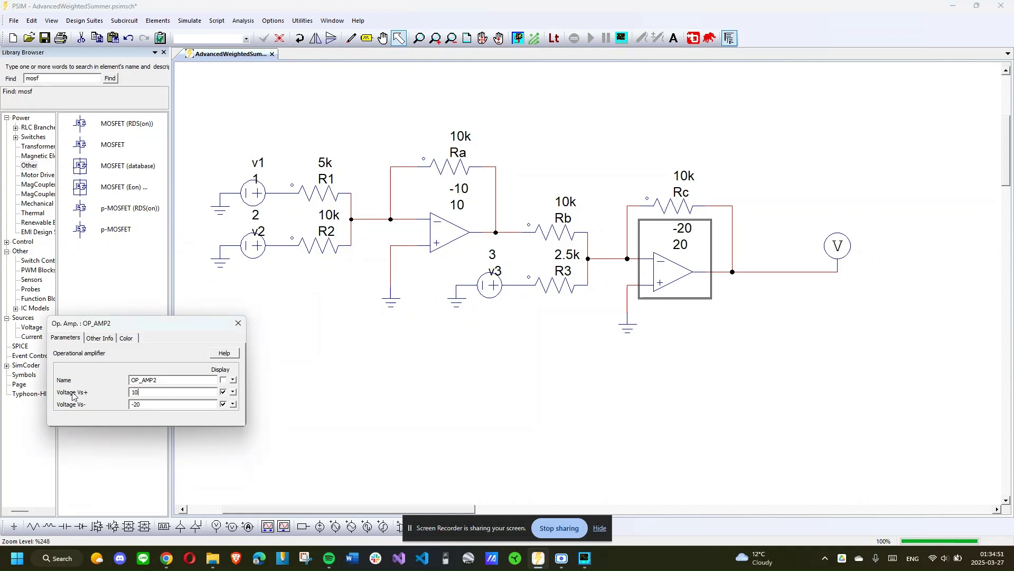
text(10)
drag(162, 404, 95, 398)
text(-10)
click(238, 323)
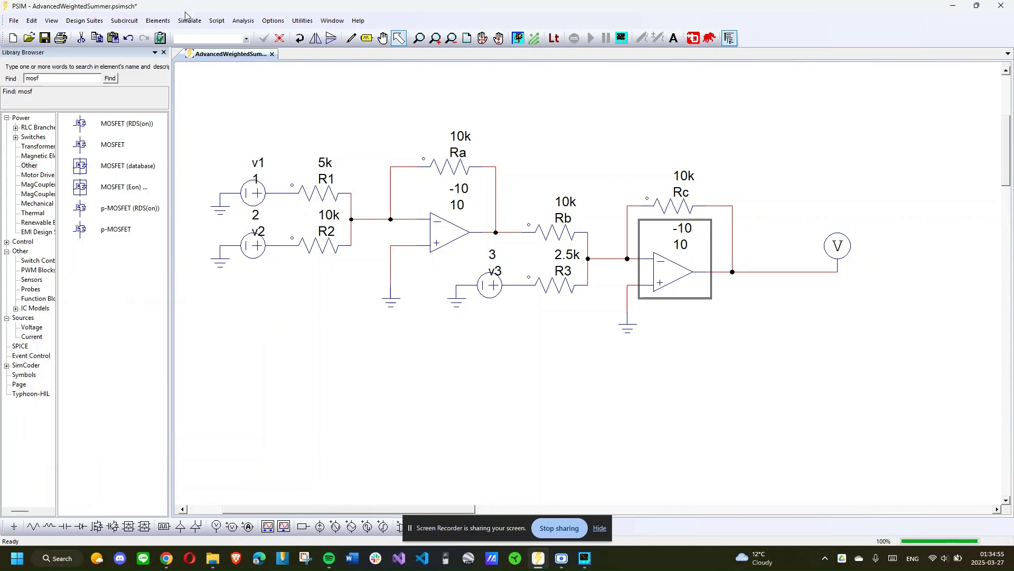
Step: Rerun the PSIM simulation with the second op-amp at ±10 V, view the Vo waveform and return to the schematic
click(188, 19)
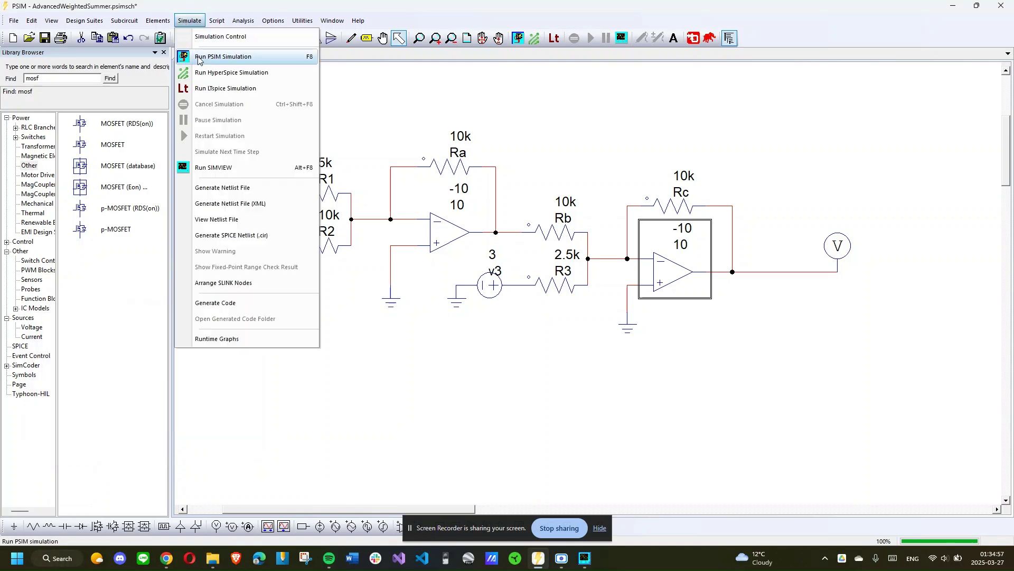
click(199, 57)
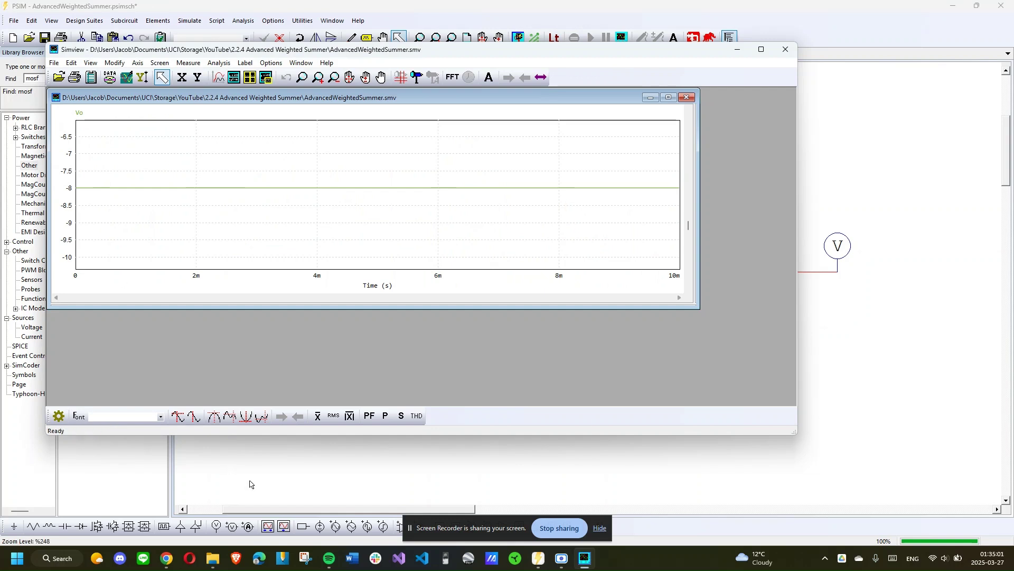
click(279, 469)
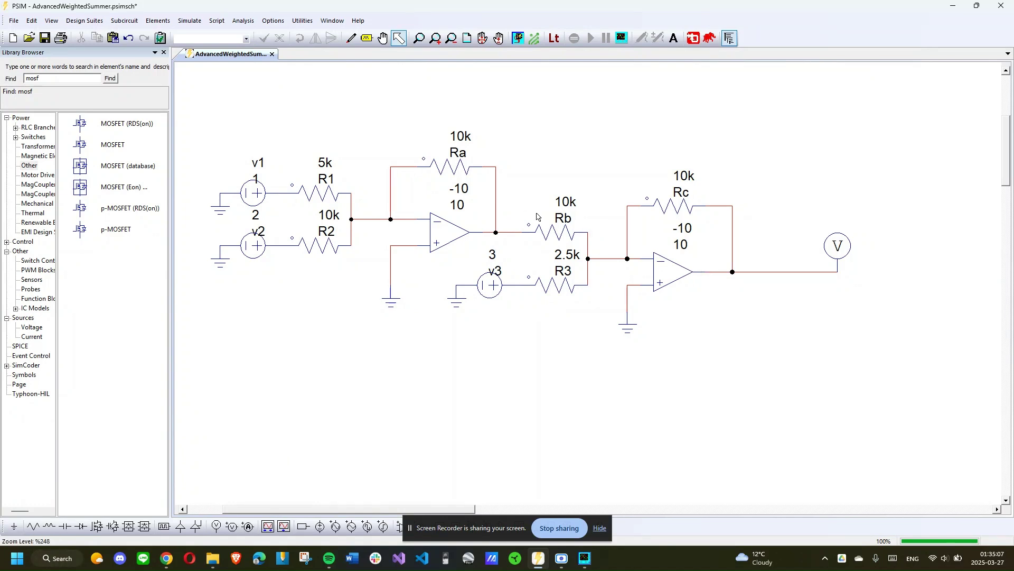
Step: Place a rotated voltage probe on the first op-amp's output node and name it vx
key(v)
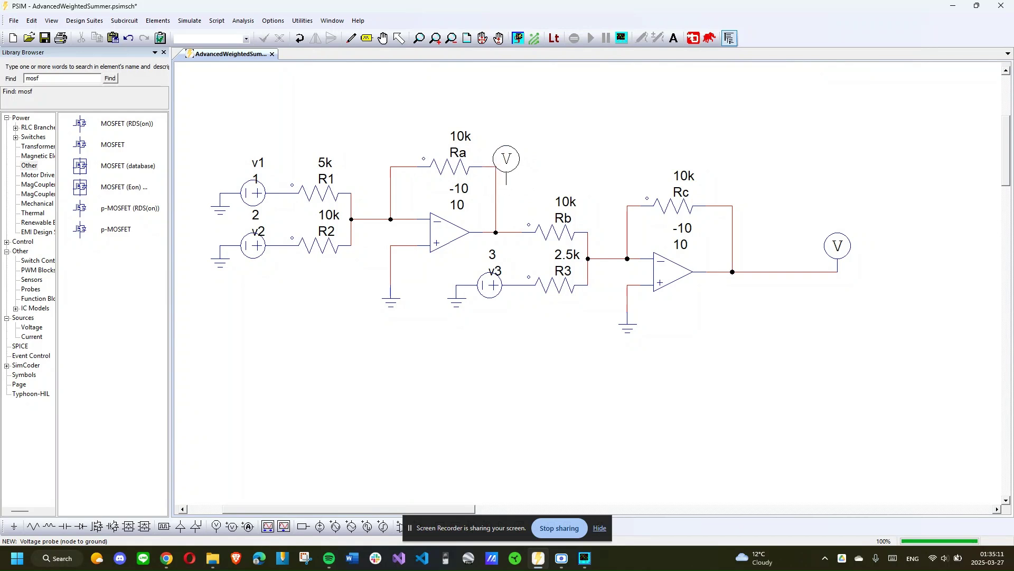
right_click(499, 180)
click(496, 180)
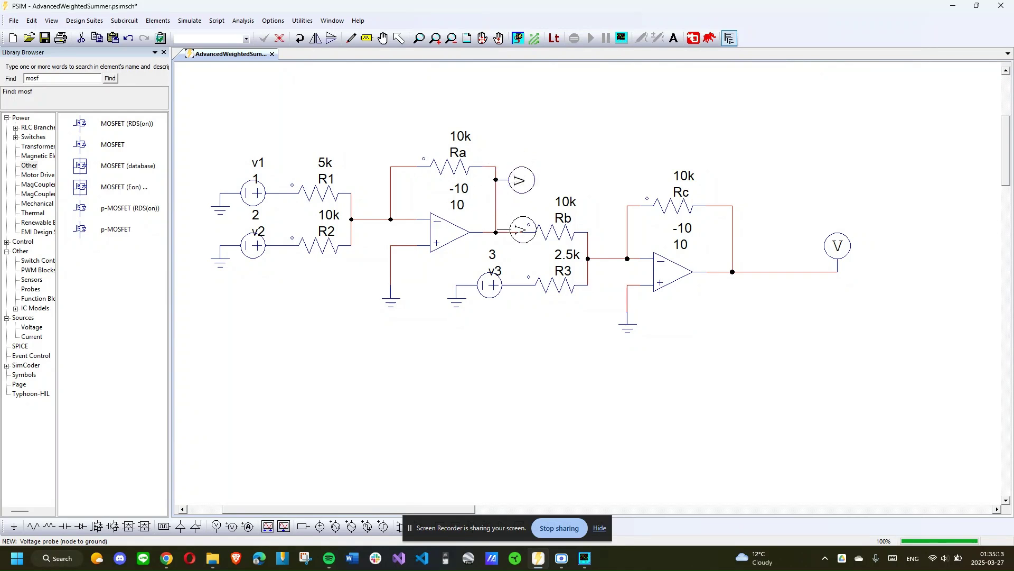
key(Escape)
double_click(517, 180)
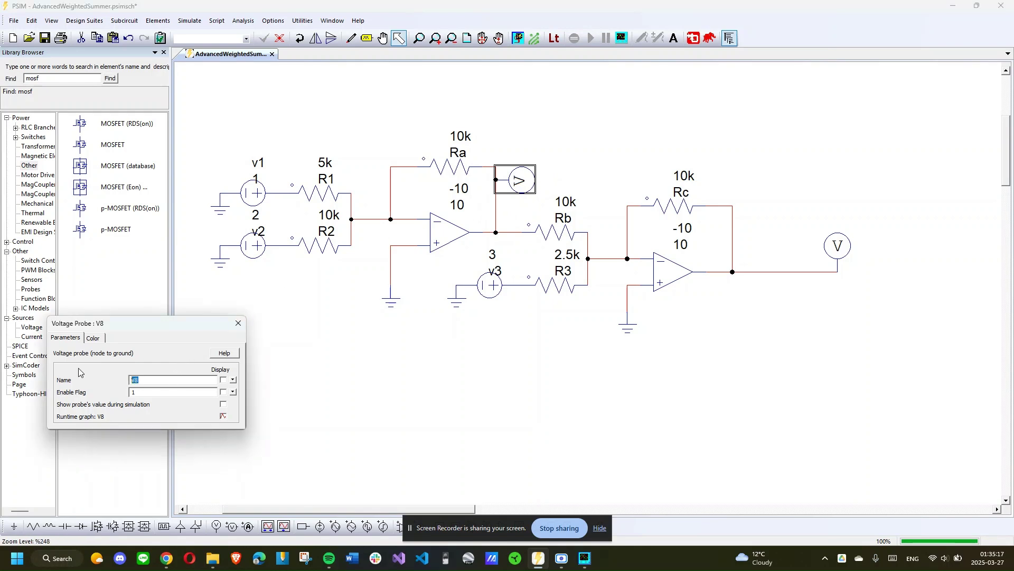
click(238, 322)
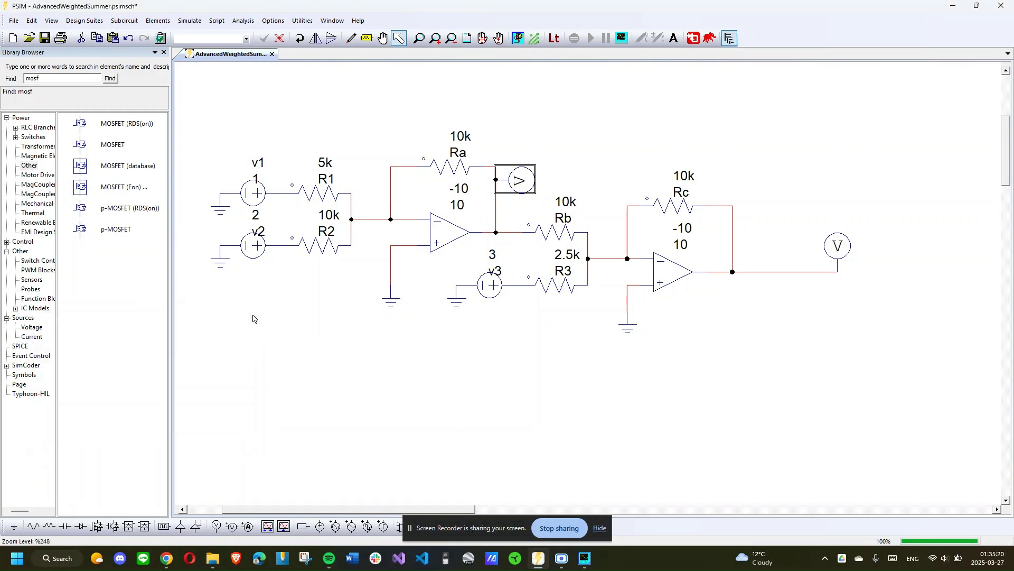
Step: Run the PSIM simulation, add the vx curve to the Vo plot and return to the schematic
click(195, 21)
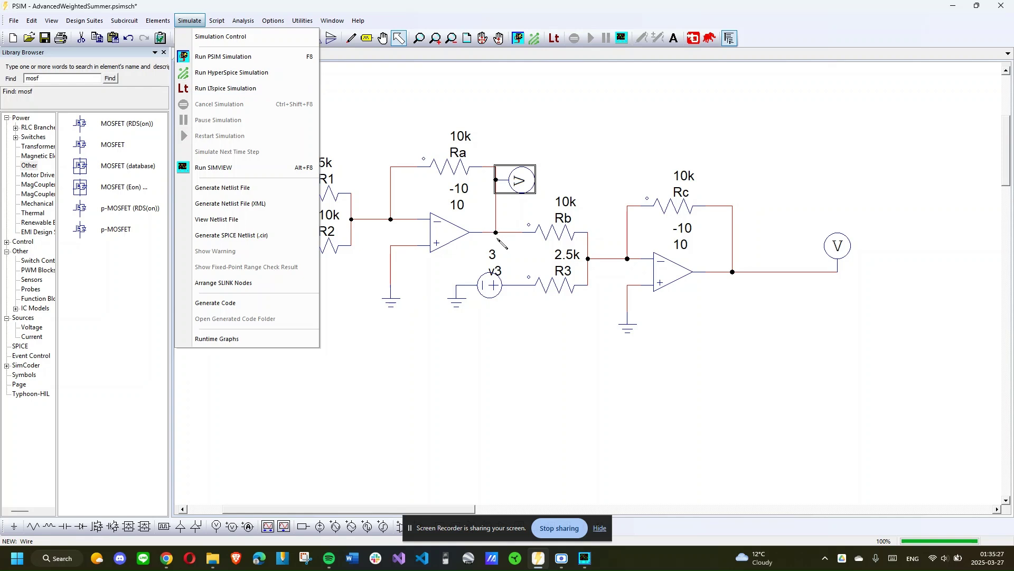
click(255, 58)
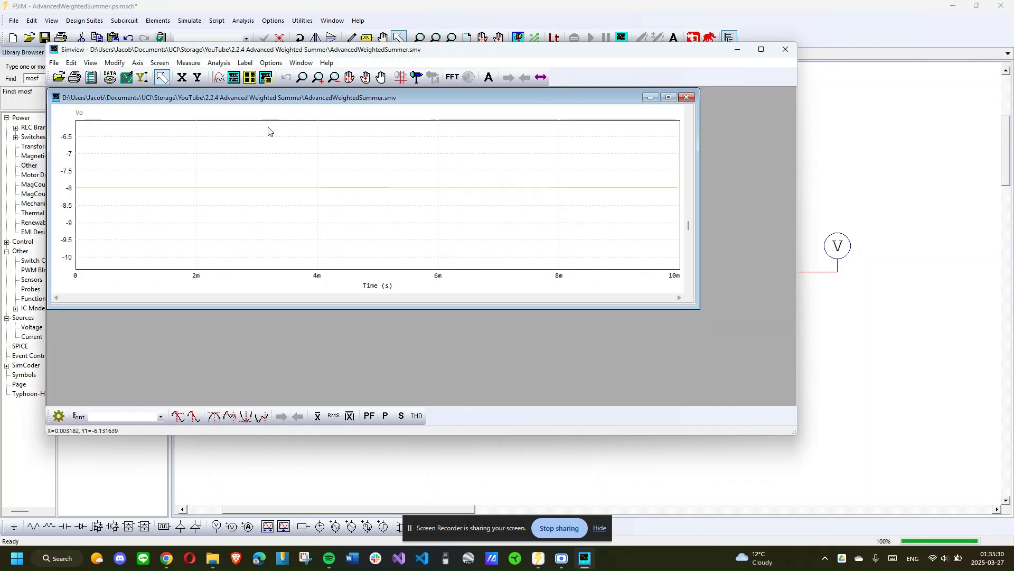
click(218, 78)
click(310, 164)
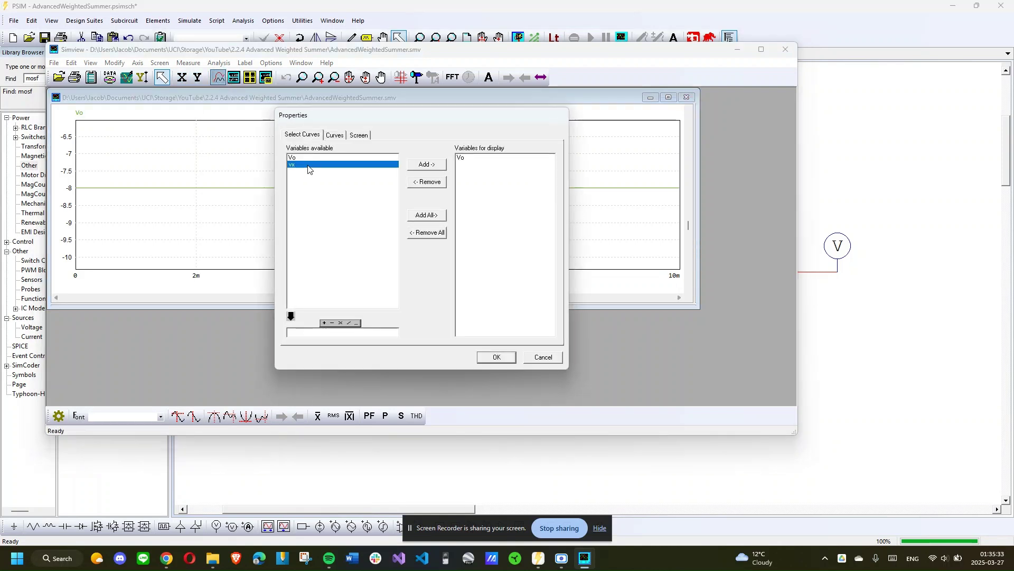
click(429, 168)
click(507, 357)
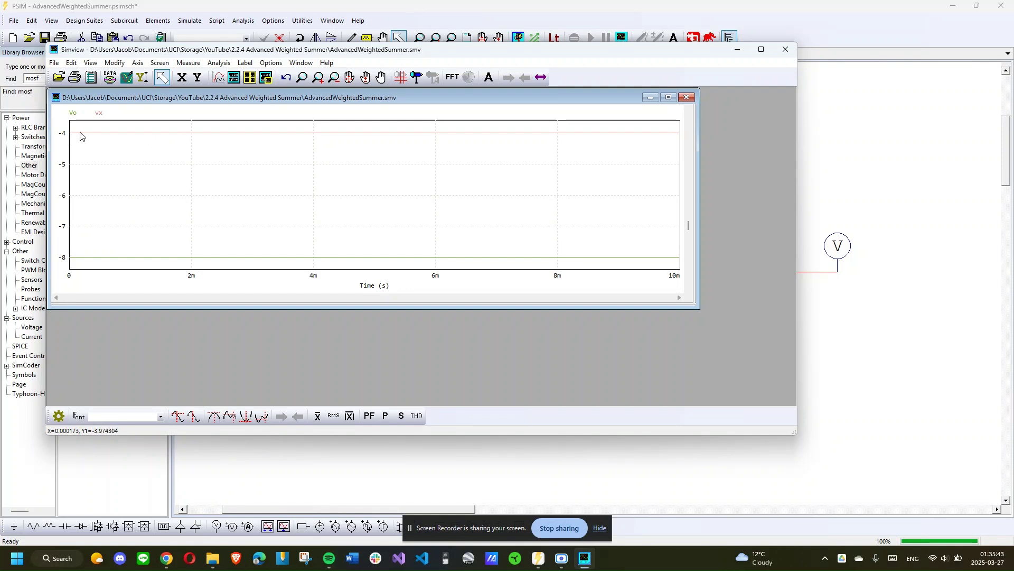
click(190, 21)
Step: Set the first op-amp's supply voltages to 5 for Vs+ and -5 for Vs-
double_click(445, 235)
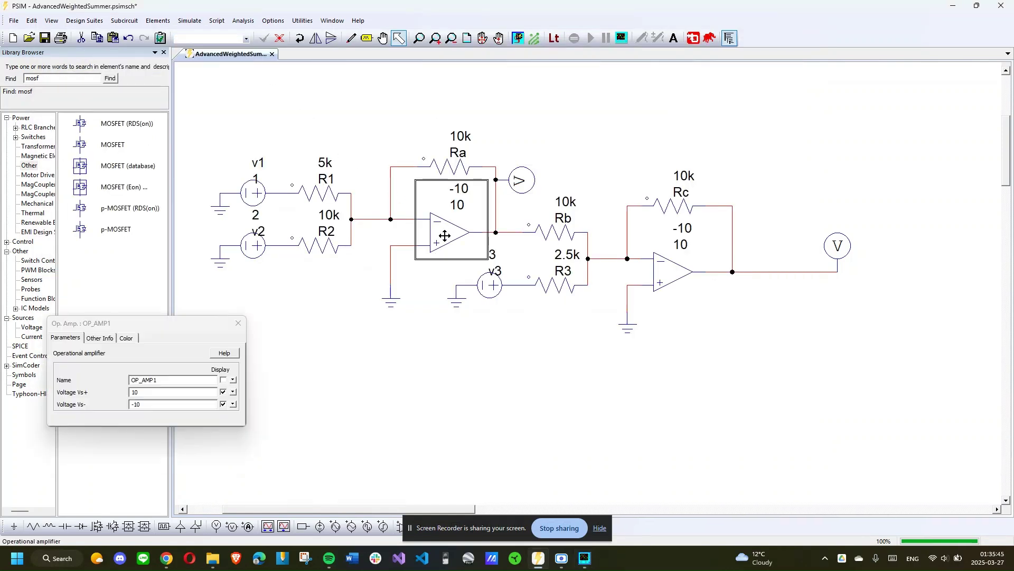
click(75, 391)
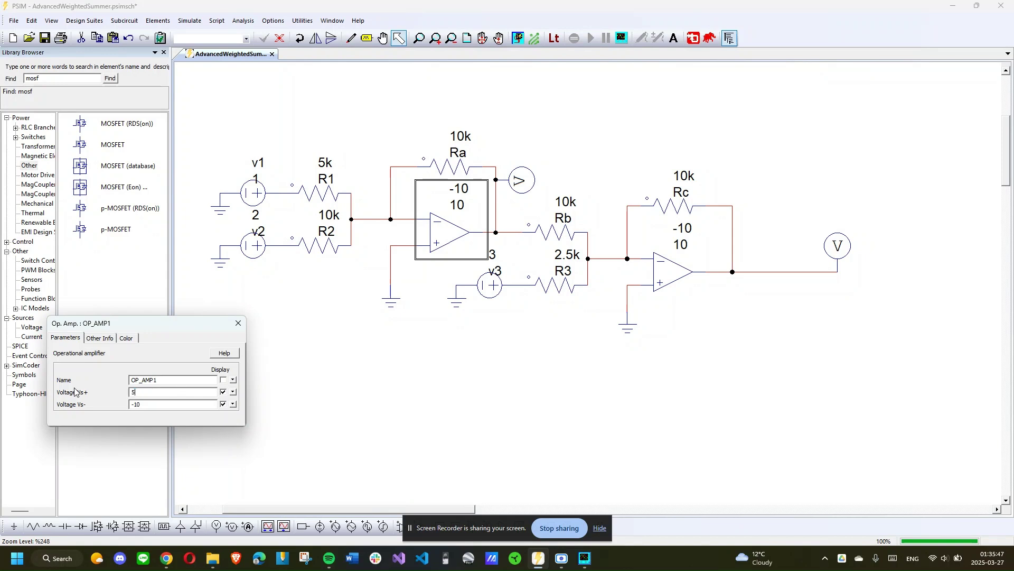
text(5)
key(Tab)
click(231, 329)
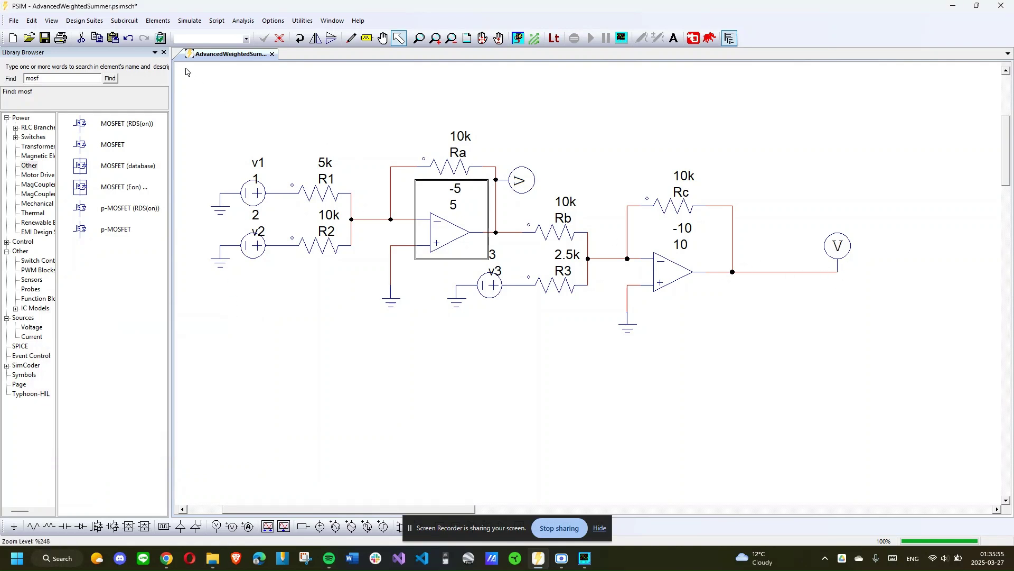
Step: Rerun the PSIM simulation with the first op-amp at ±5 V, view the Vo and vx waveforms and return to the schematic
click(189, 21)
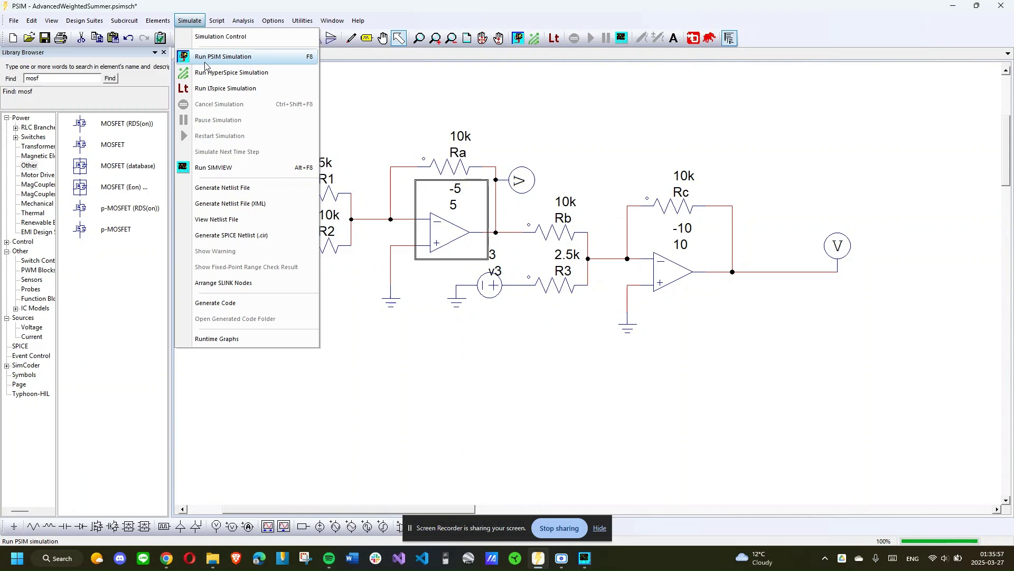
click(205, 62)
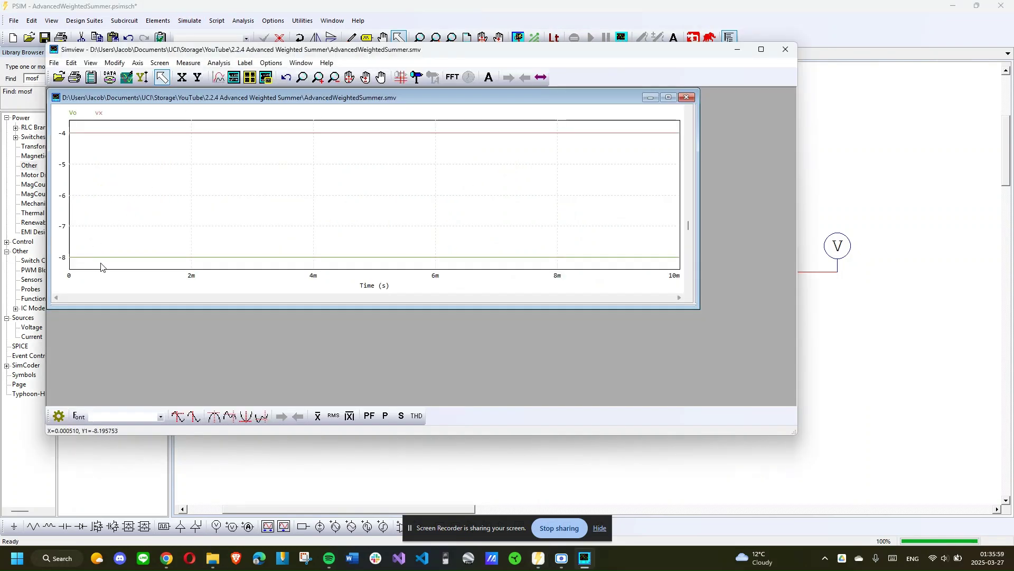
click(282, 9)
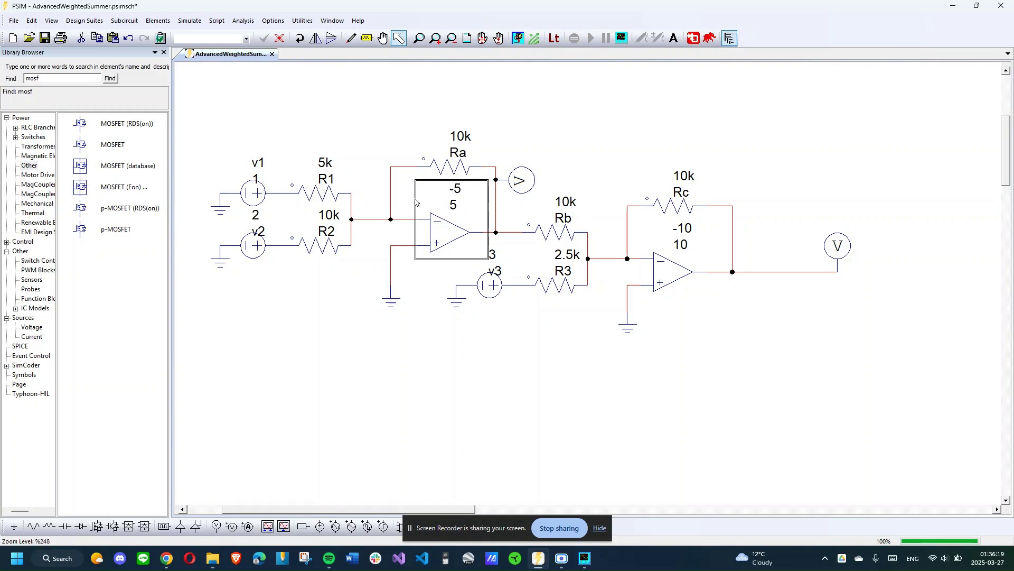
Step: Set the second op-amp's Vs- supply voltage to 0
double_click(672, 275)
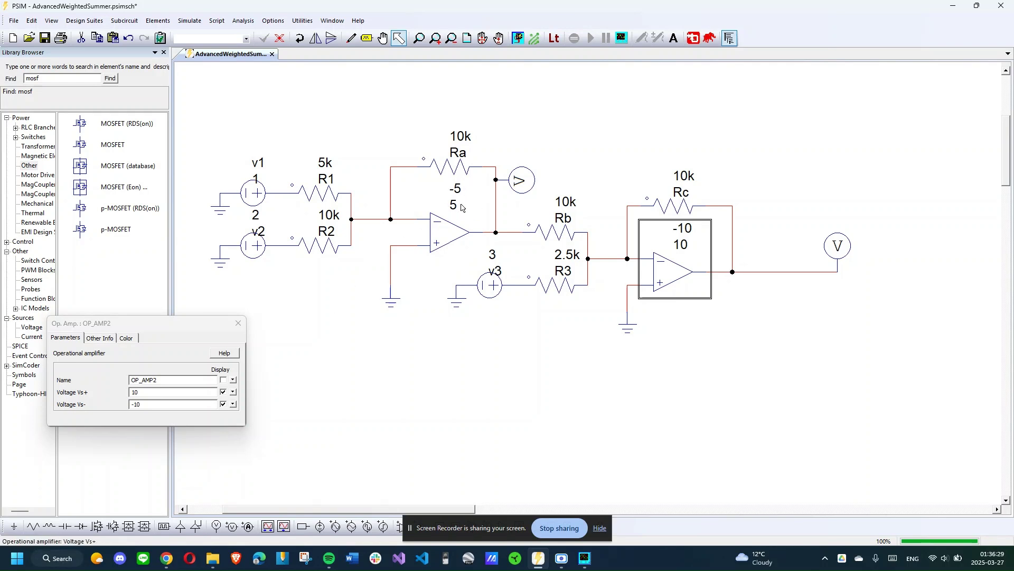
click(157, 393)
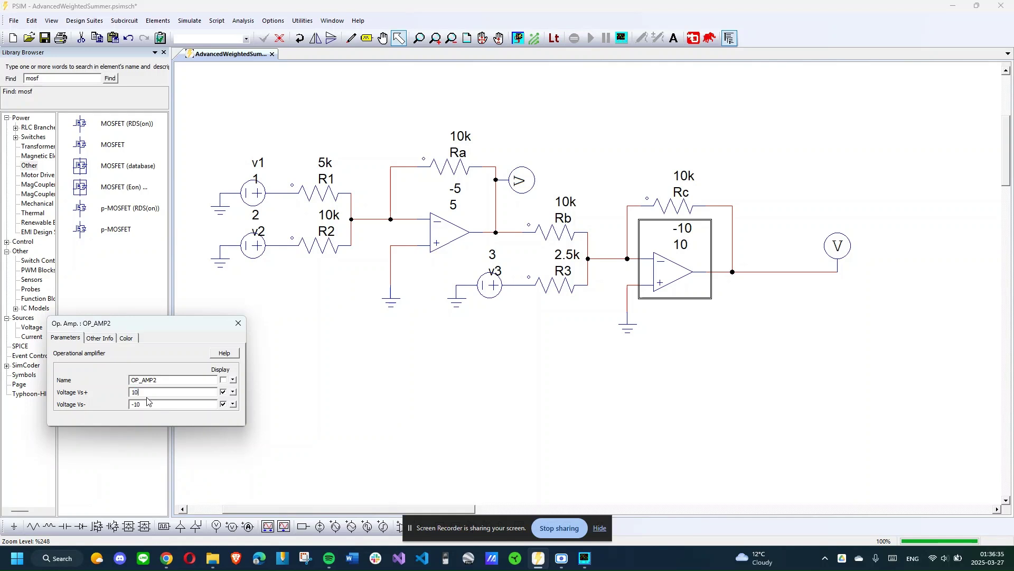
drag(152, 405, 55, 386)
text(0)
click(239, 323)
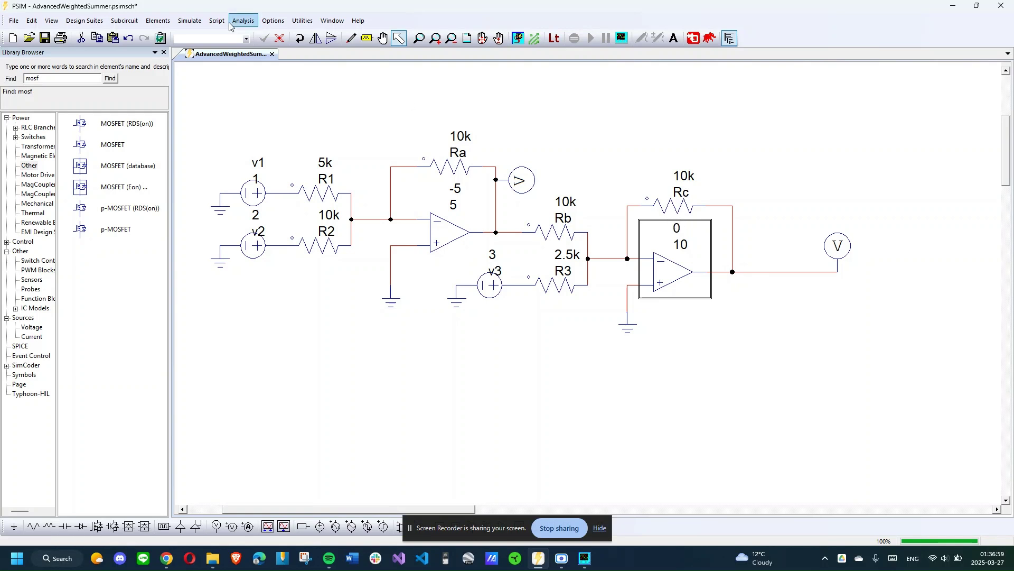
Step: Rerun the PSIM simulation with the second op-amp's Vs- at 0, view the Vo and vx waveforms and return to the schematic
click(189, 21)
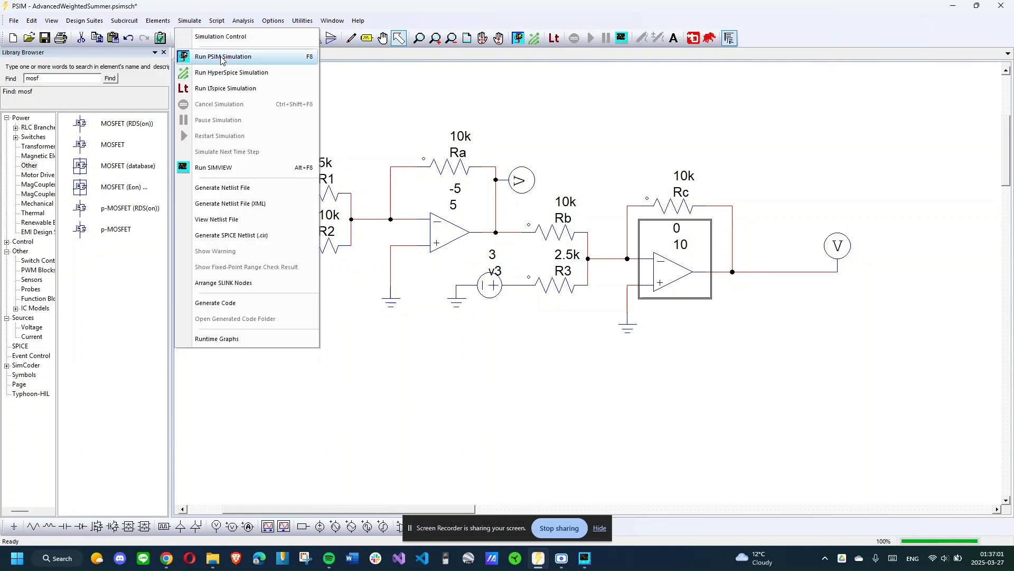
click(222, 57)
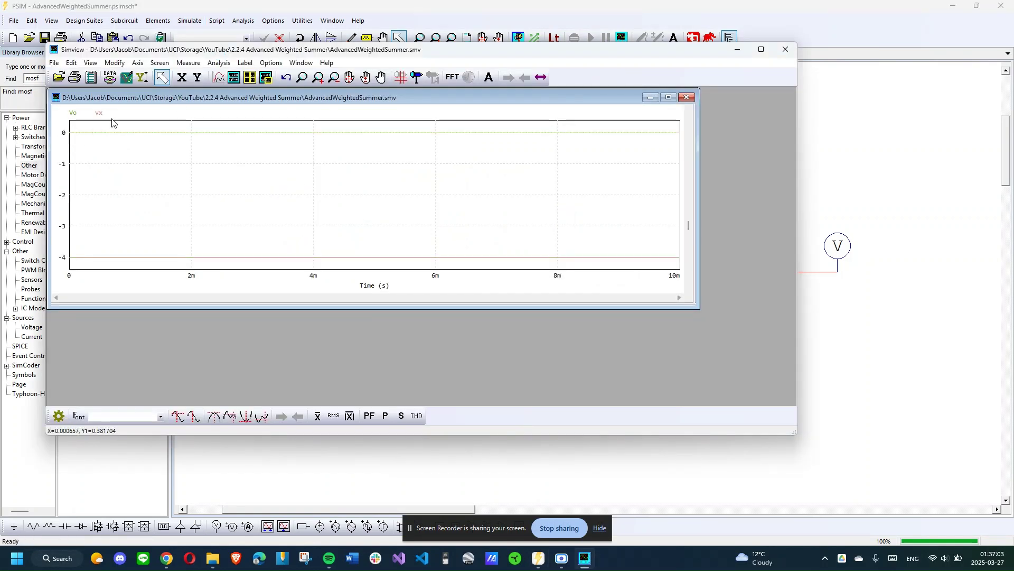
click(281, 7)
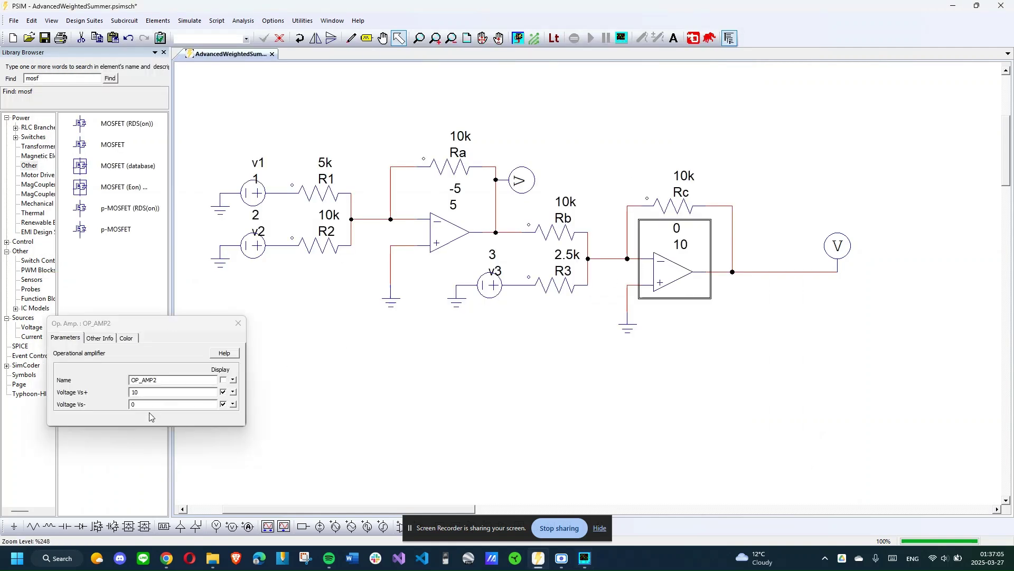
Step: Set the second op-amp's Vs+ to 0 and Vs- to -10, and rerun the PSIM simulation to view Vo and vx
click(95, 411)
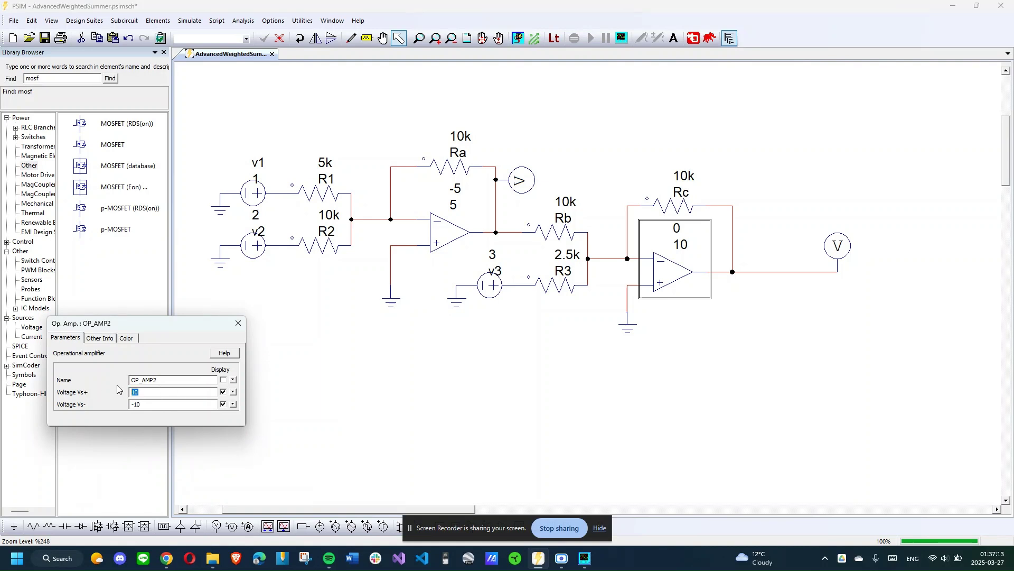
click(239, 322)
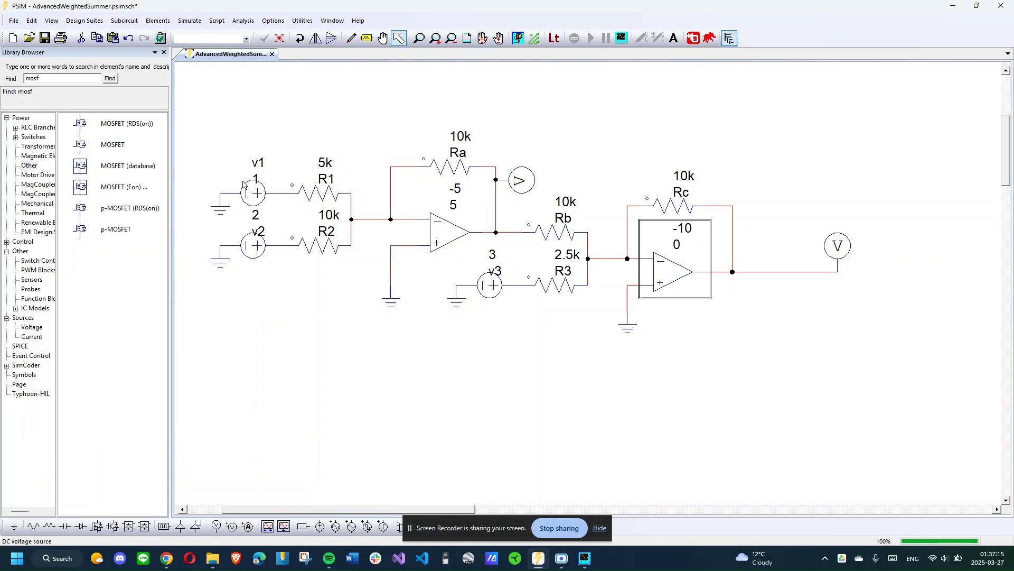
click(190, 20)
click(211, 51)
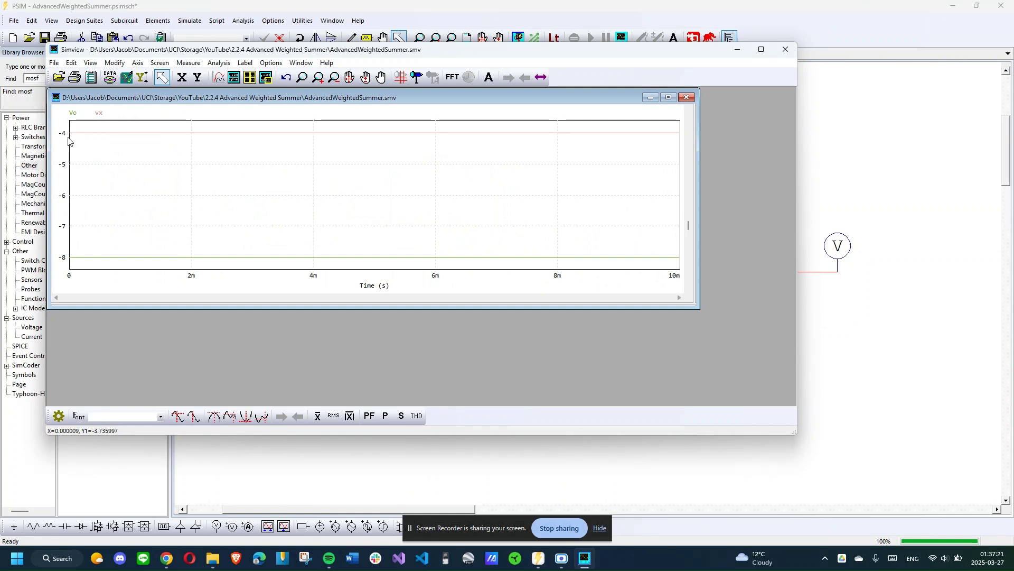
click(183, 7)
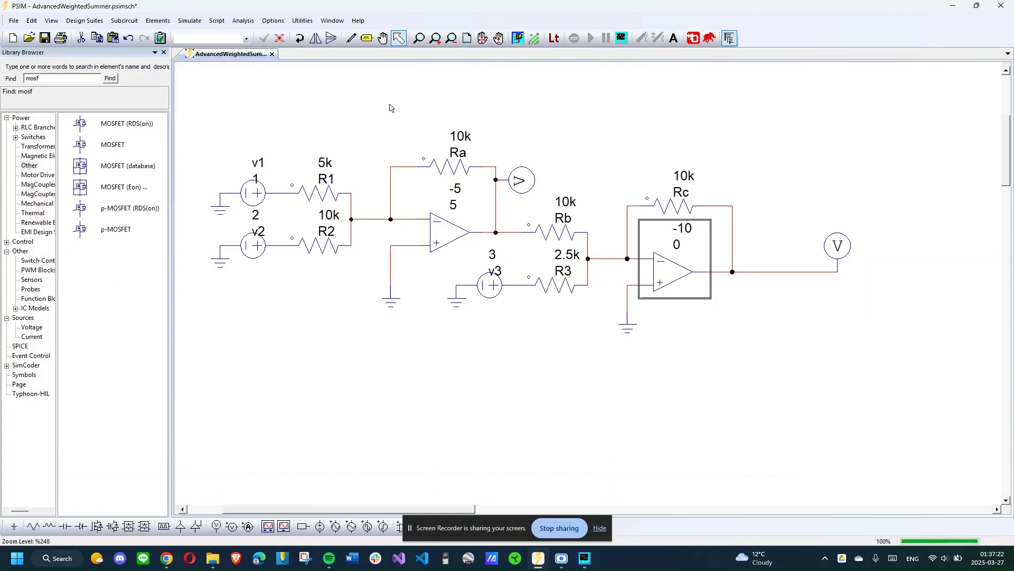
Step: Open the second op-amp's parameters beside the circuit and rerun the PSIM simulation to review Vo and vx
double_click(678, 277)
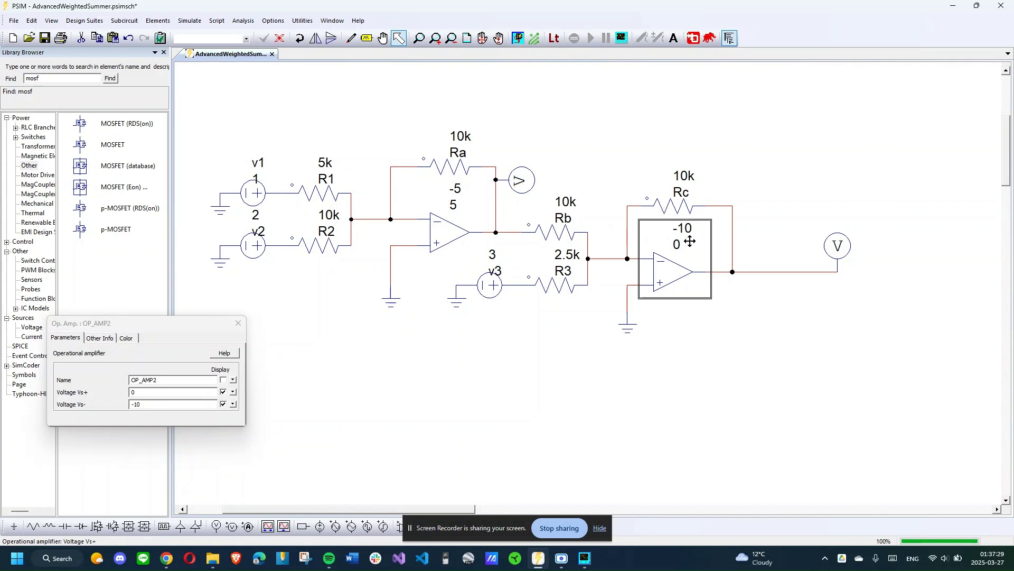
drag(198, 326, 343, 267)
drag(323, 343, 272, 334)
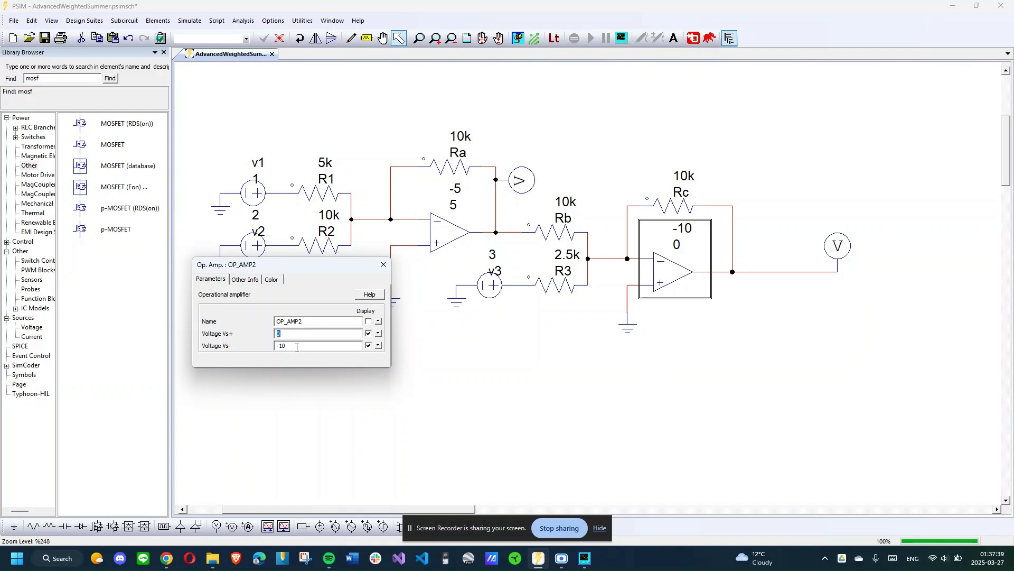
drag(297, 347, 268, 347)
click(189, 20)
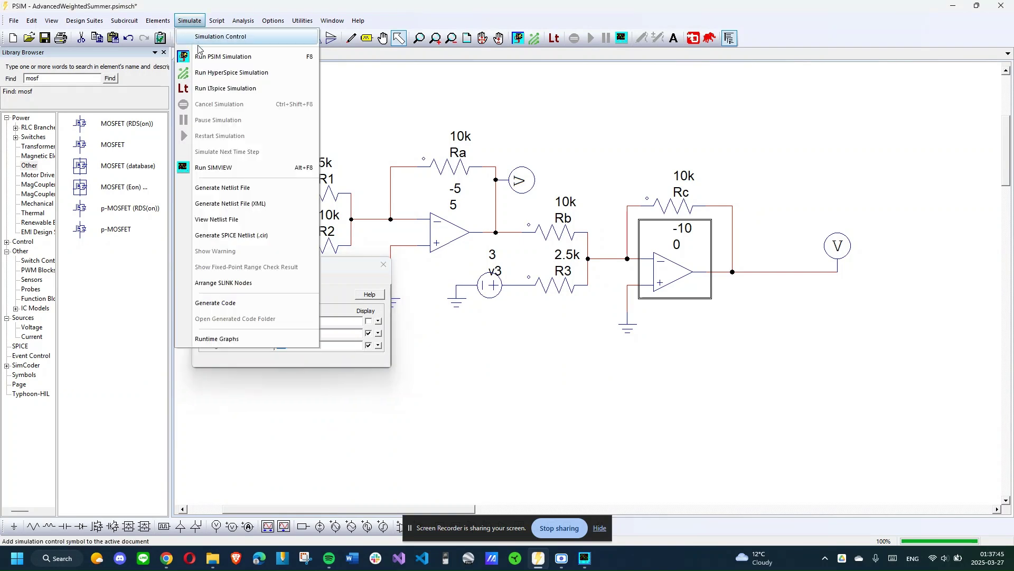
click(198, 55)
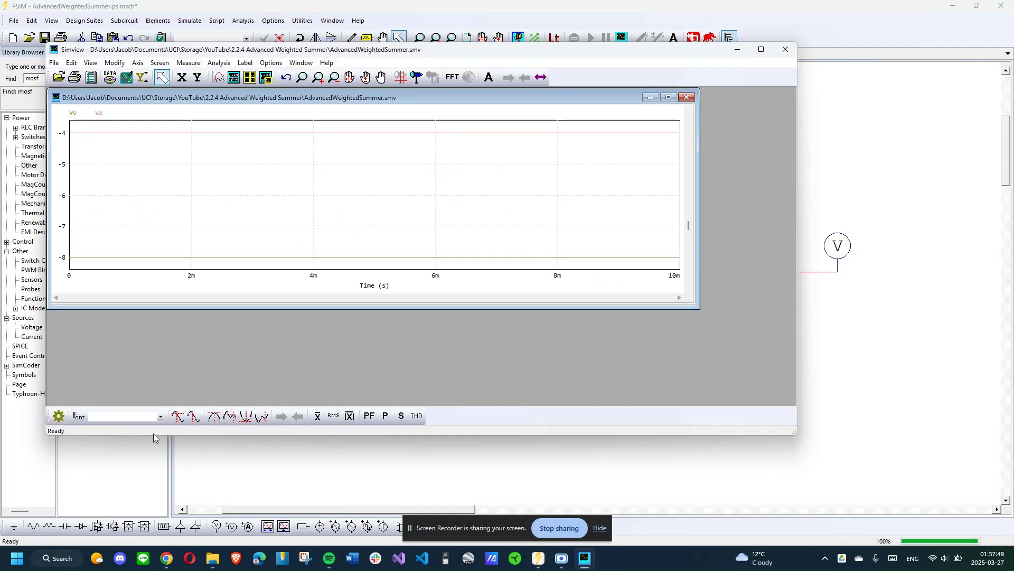
click(149, 473)
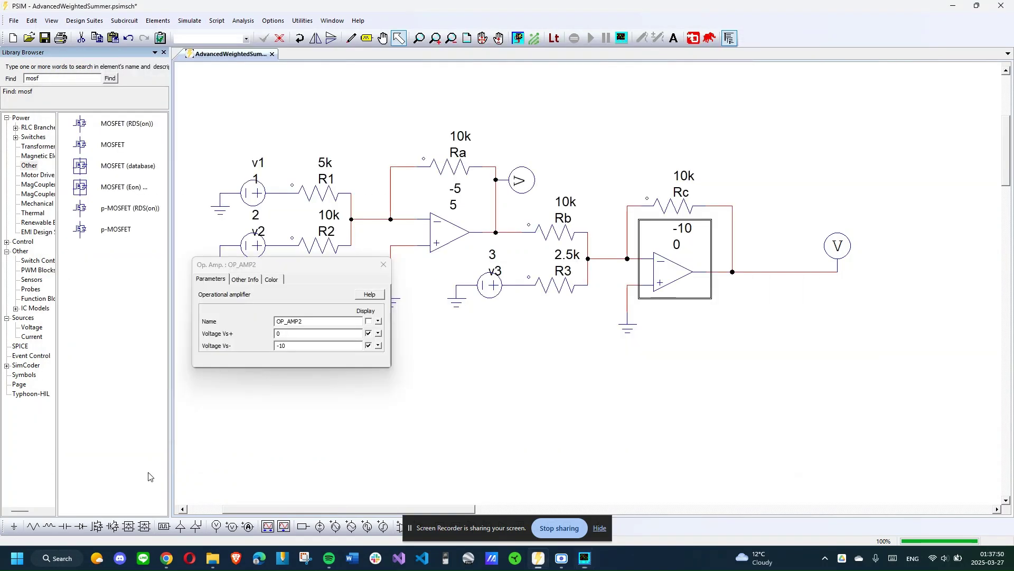
Step: Review the second op-amp's Vs+ and Vs- values, close its parameters and rerun the PSIM simulation to view Vo and vx
double_click(283, 334)
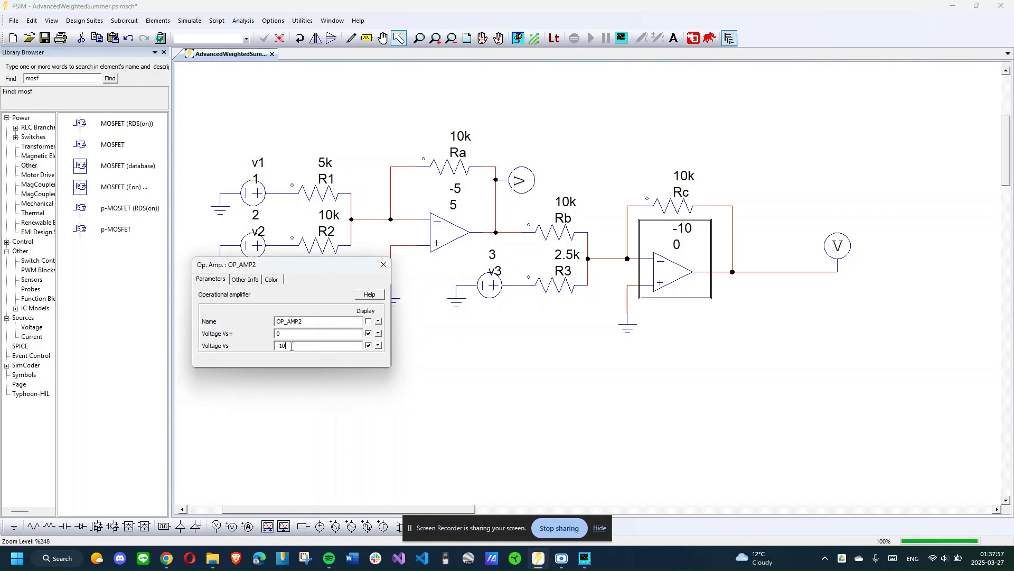
double_click(292, 347)
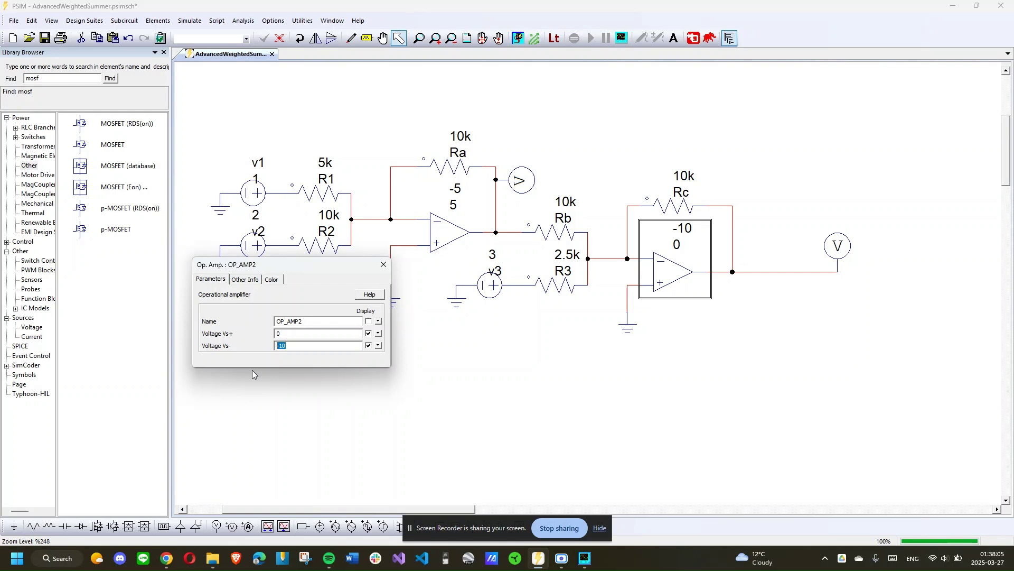
double_click(280, 334)
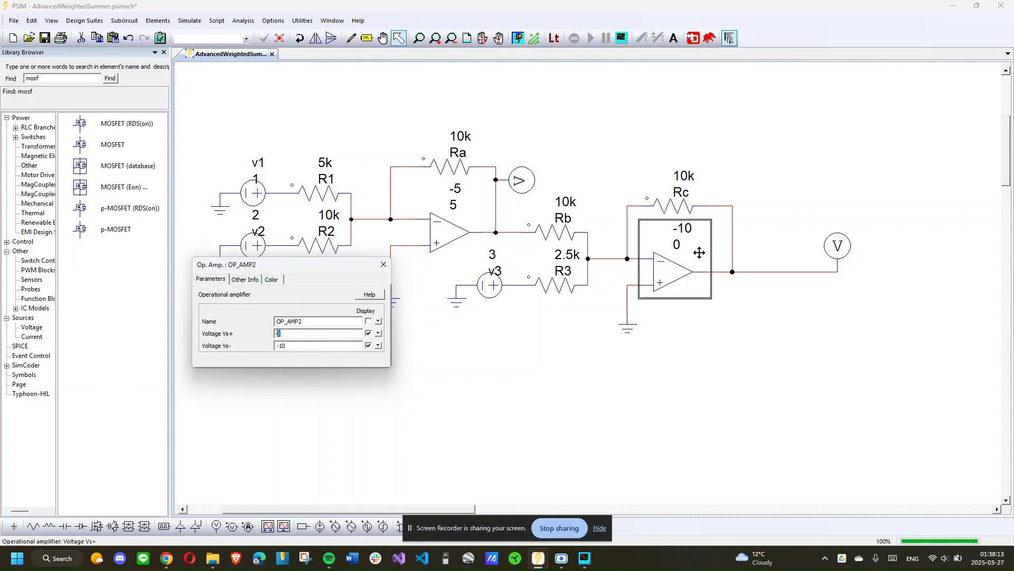
click(383, 264)
click(190, 22)
click(208, 55)
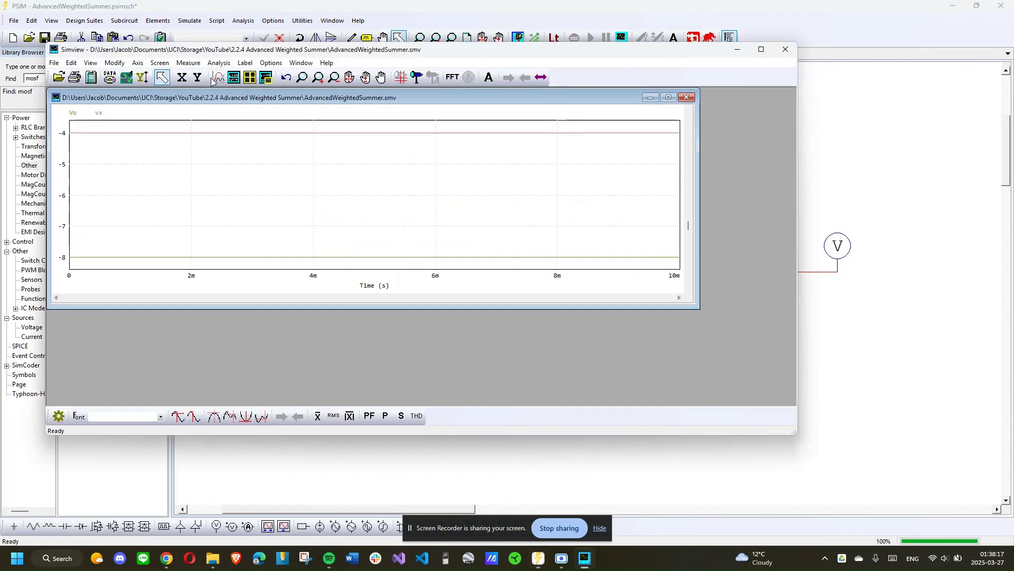